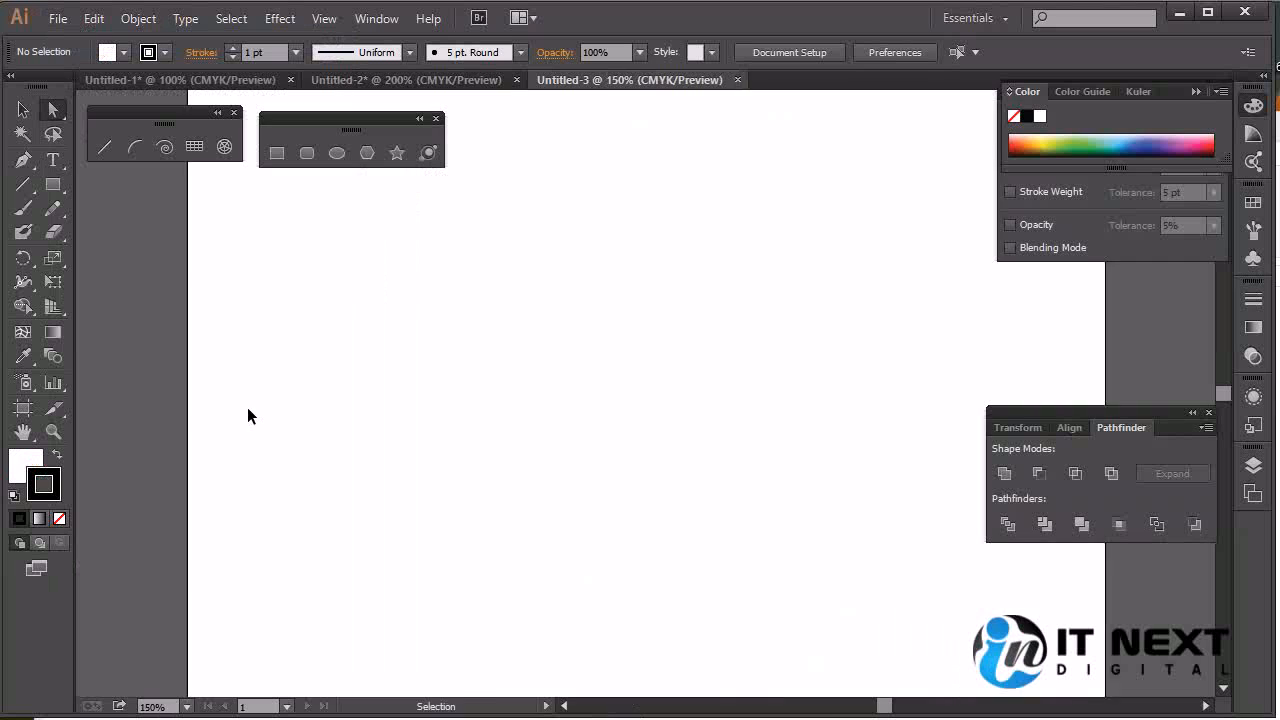
Turn on Keep Selected for the Paintbrush and paint a long wavy stroke with arches across the upper part of the artboard
drag(457, 338, 457, 531)
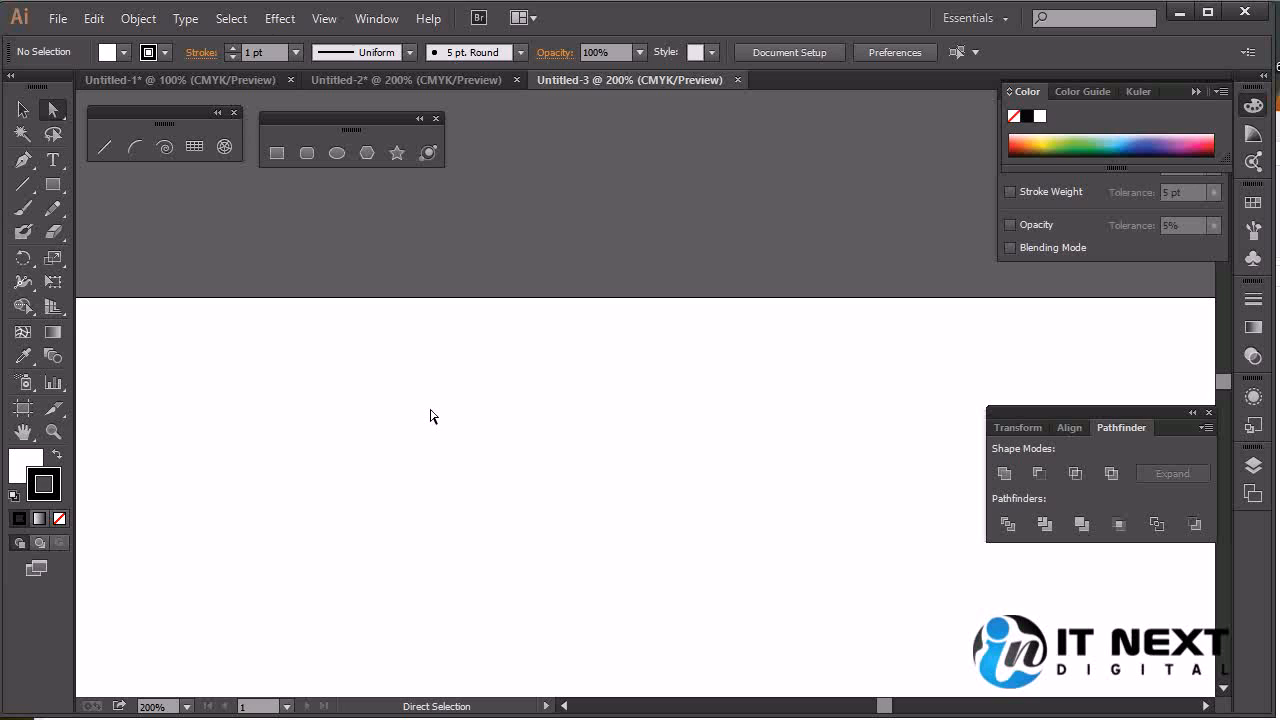
click(25, 219)
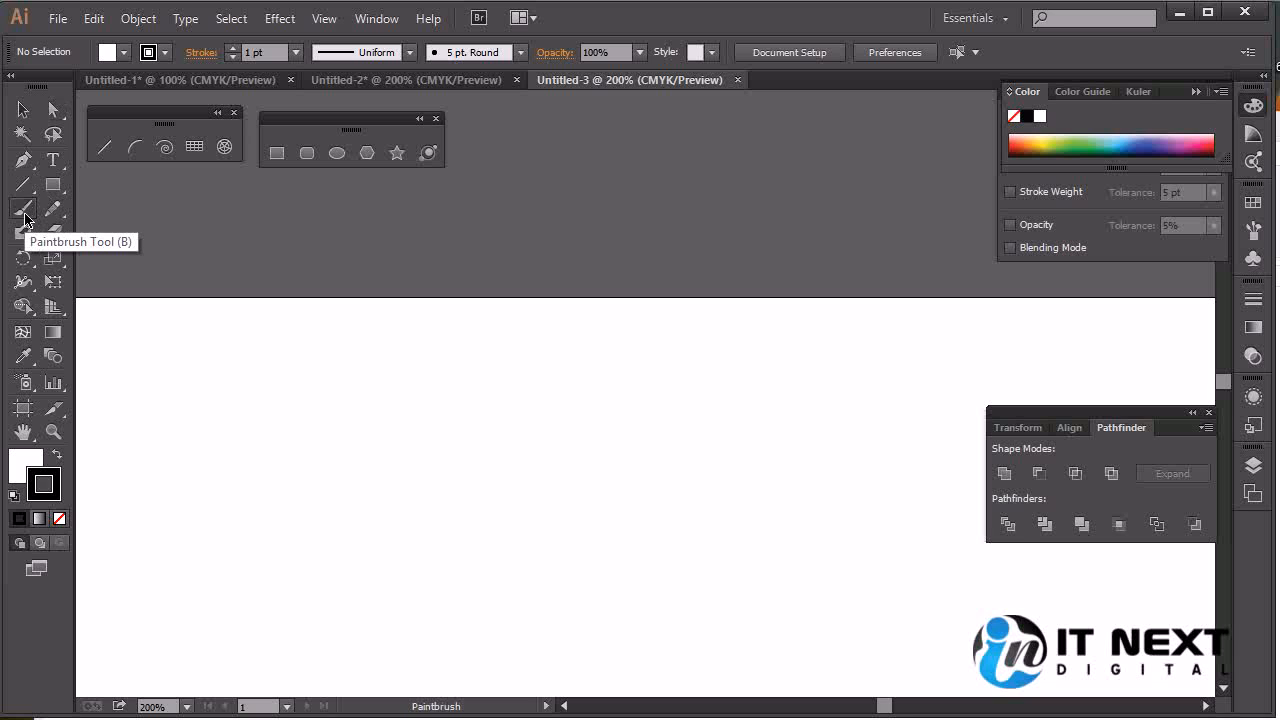
double_click(25, 219)
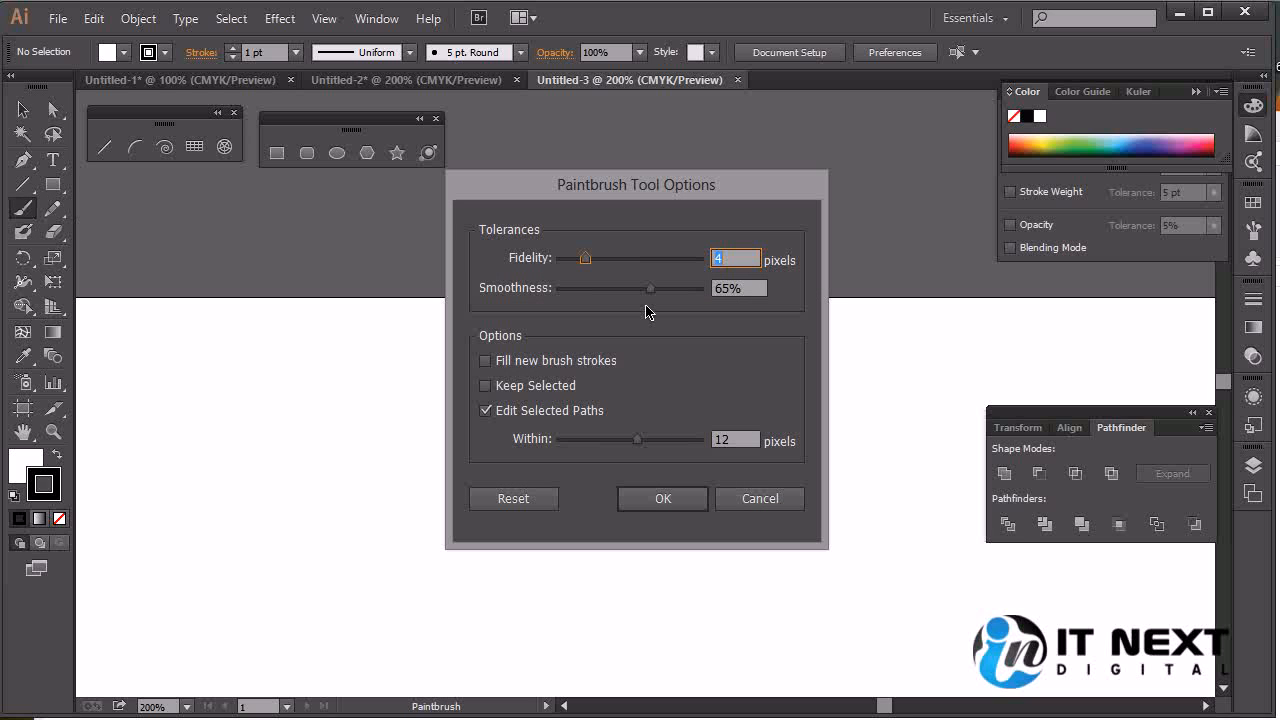
click(550, 388)
click(663, 498)
mouse_move(263, 500)
mouse_down()
mouse_move(457, 376)
mouse_move(834, 424)
mouse_move(876, 412)
mouse_up()
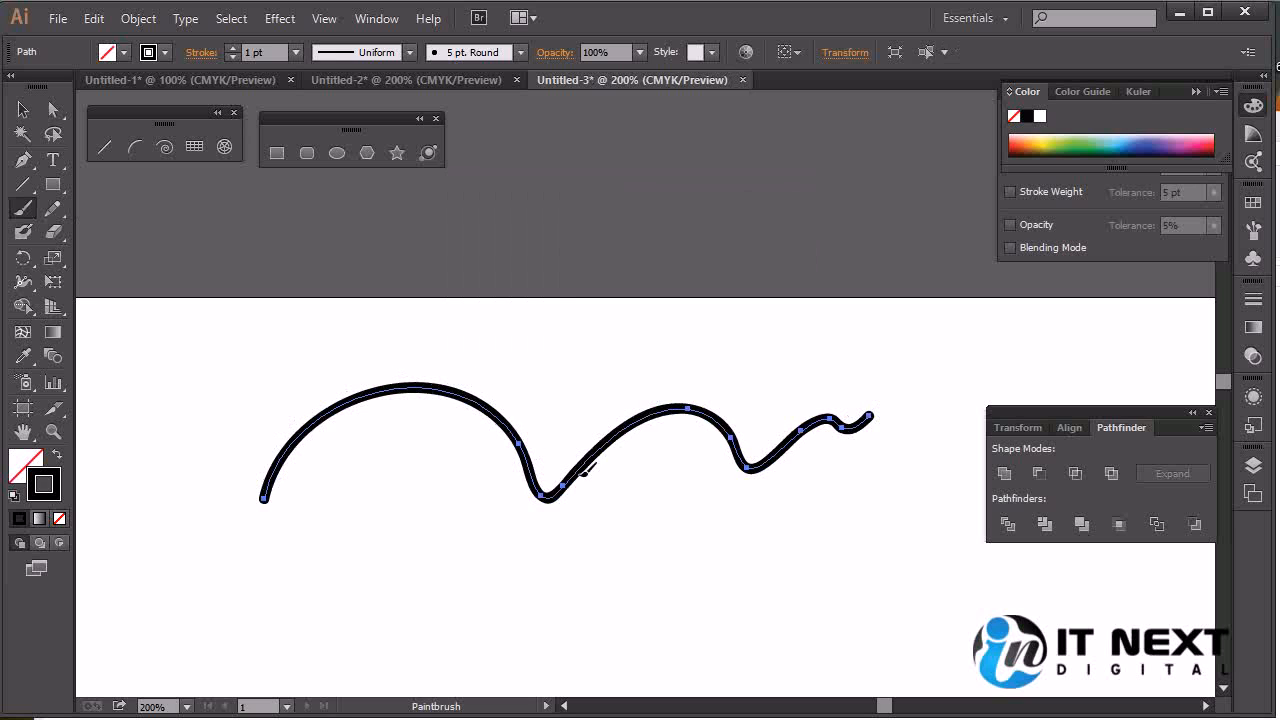
Turn off Keep Selected for the Paintbrush and paint two wavy strokes beneath the first one
double_click(23, 208)
click(486, 386)
click(638, 500)
mouse_move(298, 624)
mouse_down()
mouse_move(768, 574)
mouse_move(975, 533)
mouse_up()
mouse_move(277, 526)
mouse_down()
mouse_move(599, 523)
mouse_move(847, 460)
mouse_up()
Turn Keep Selected back on for the Paintbrush and paint another rising wavy stroke below the existing three
double_click(23, 208)
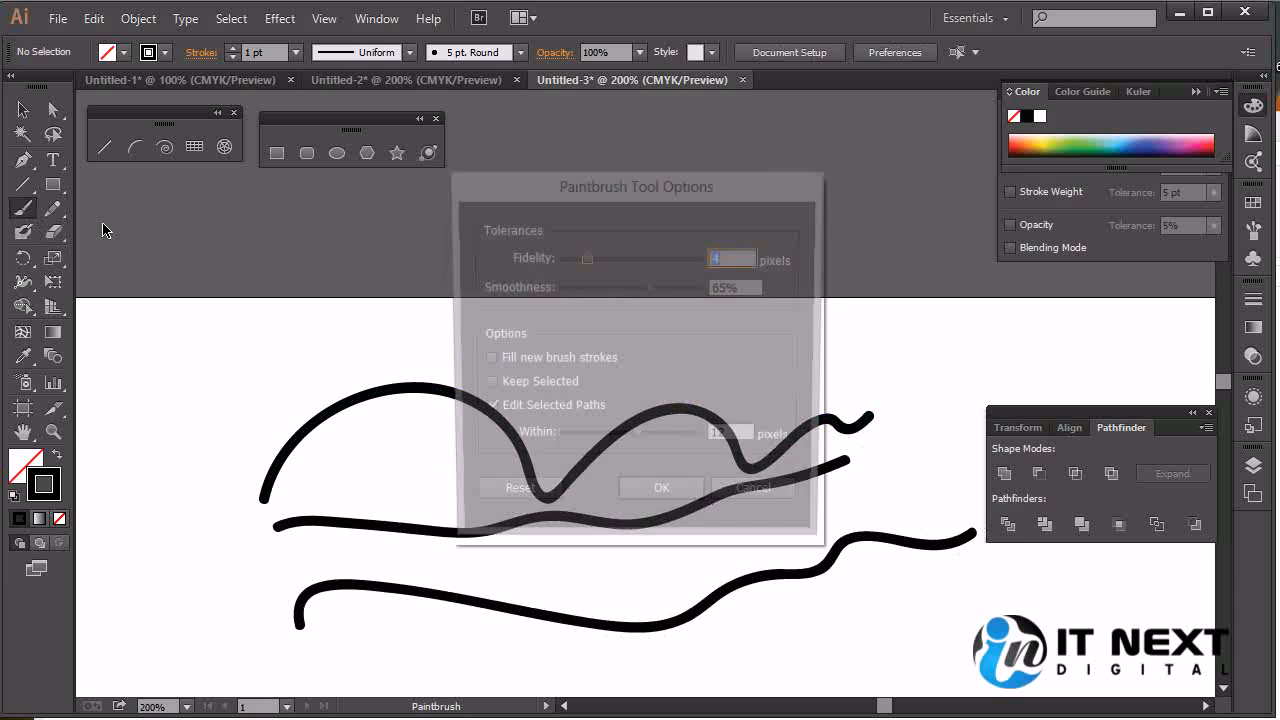
click(486, 386)
click(663, 498)
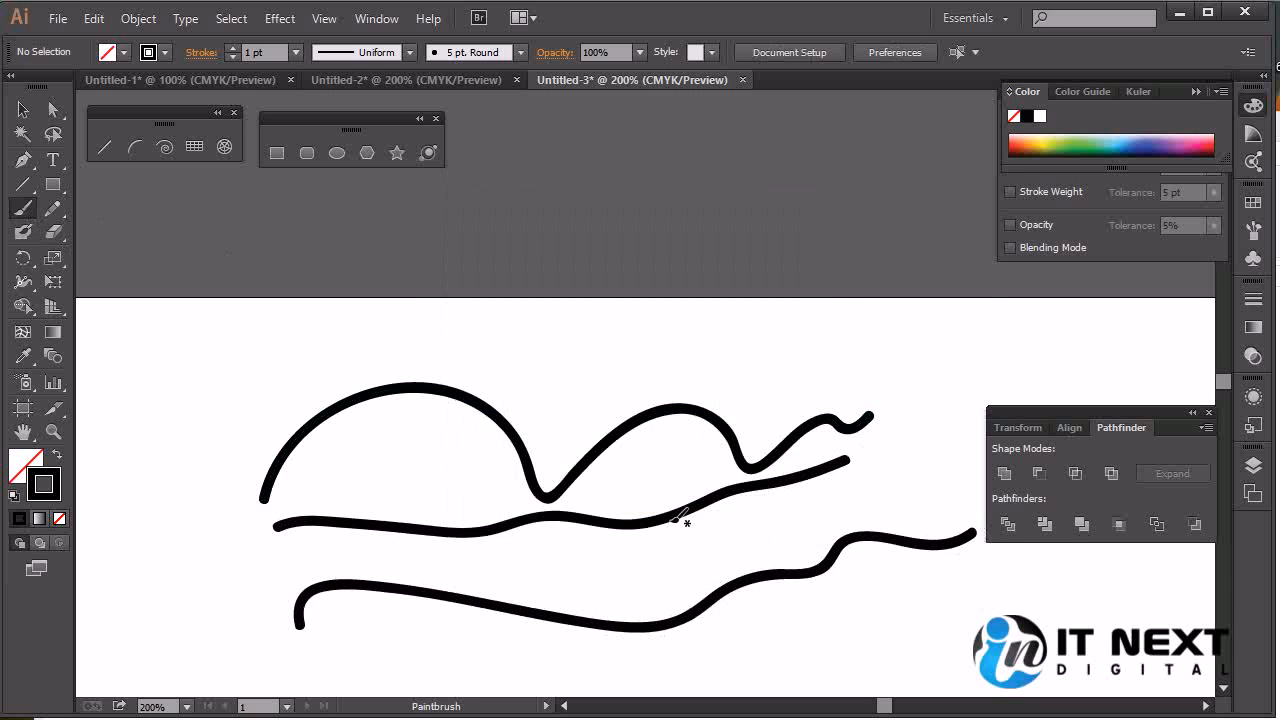
drag(763, 580, 670, 316)
drag(231, 576, 910, 357)
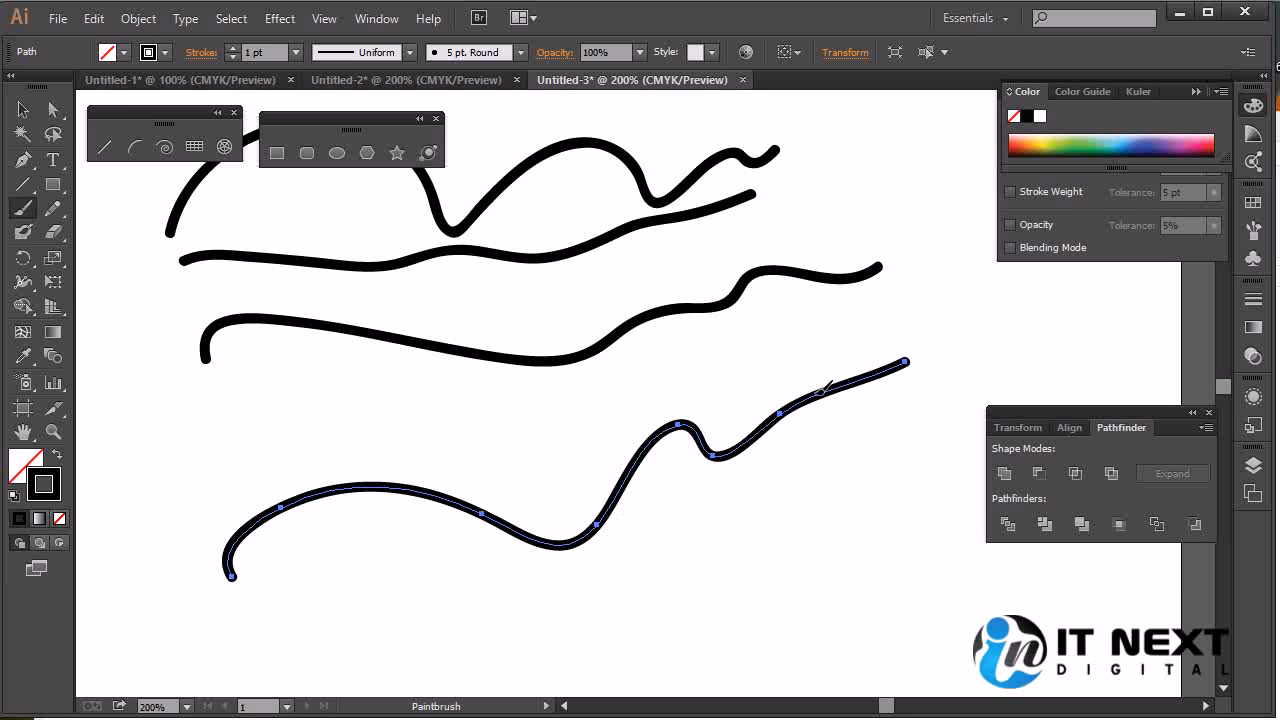
Try moving an anchor point near the dip of the lowest stroke with Direct Selection, and undo the move
key(a)
drag(597, 527, 631, 541)
key(ctrl+z)
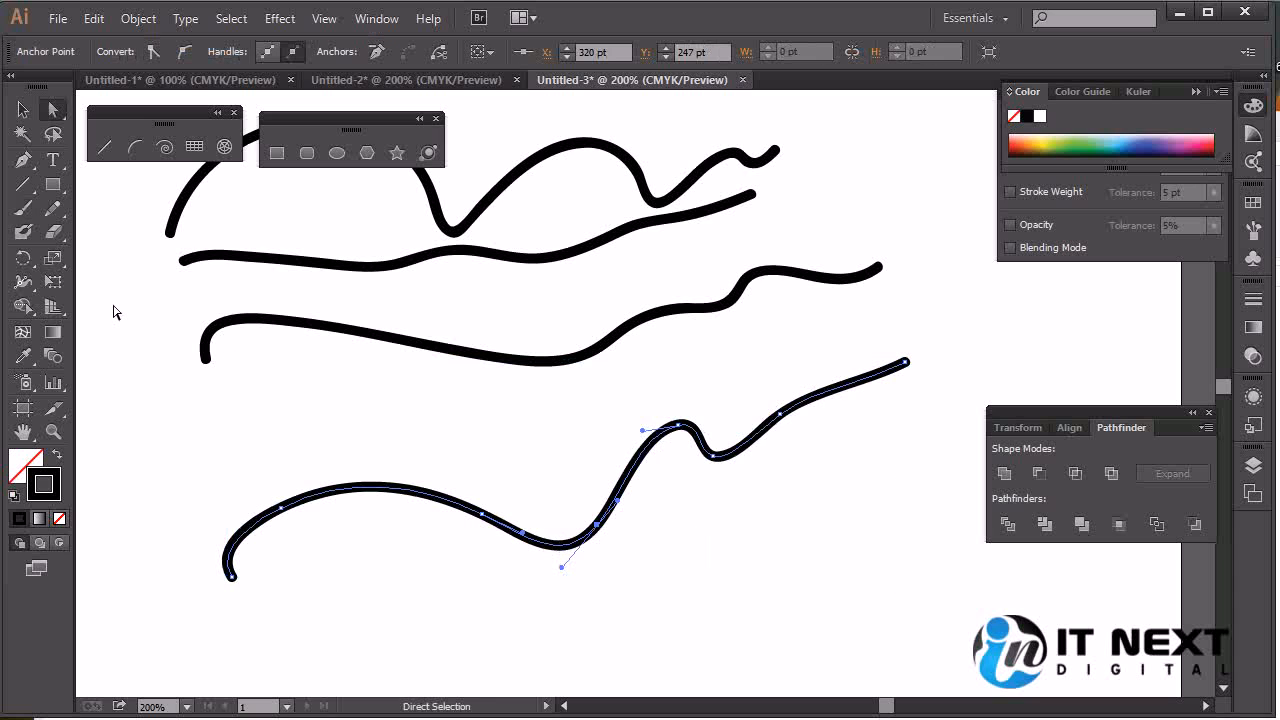
Turn off Keep Selected for the Paintbrush, paint a long rising stroke beneath the others, and select that stroke
double_click(23, 207)
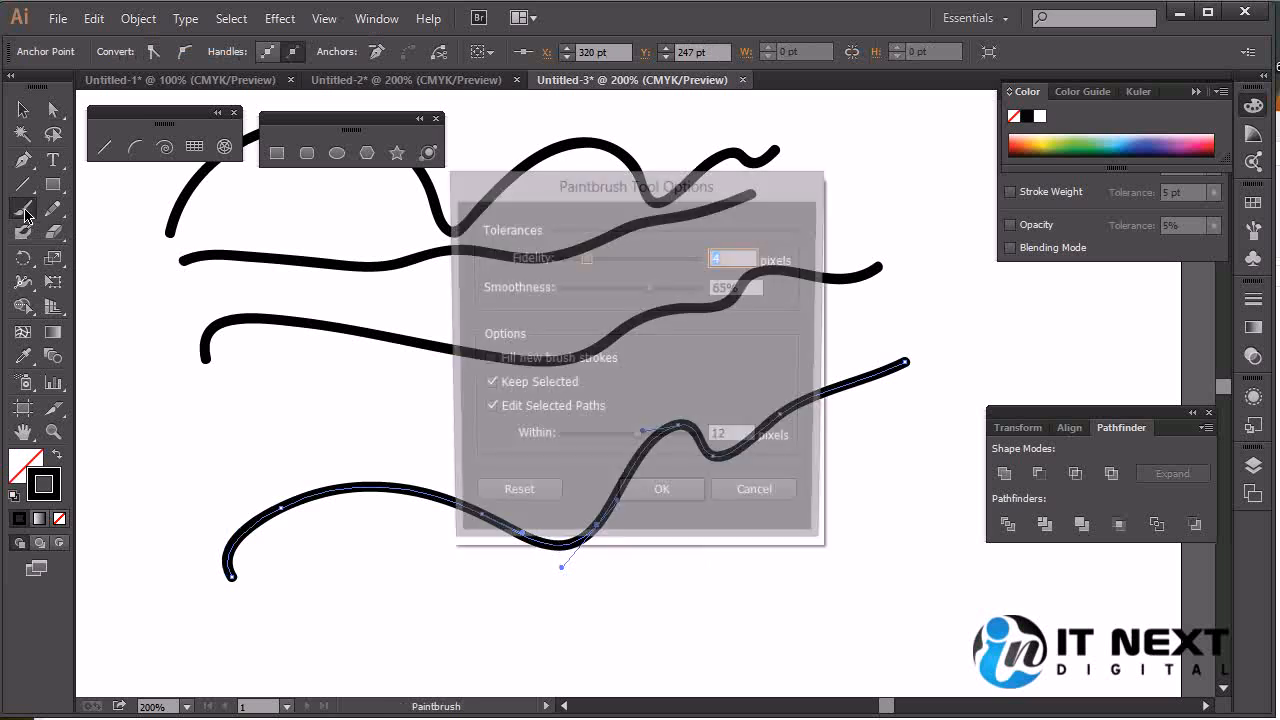
click(510, 388)
click(688, 503)
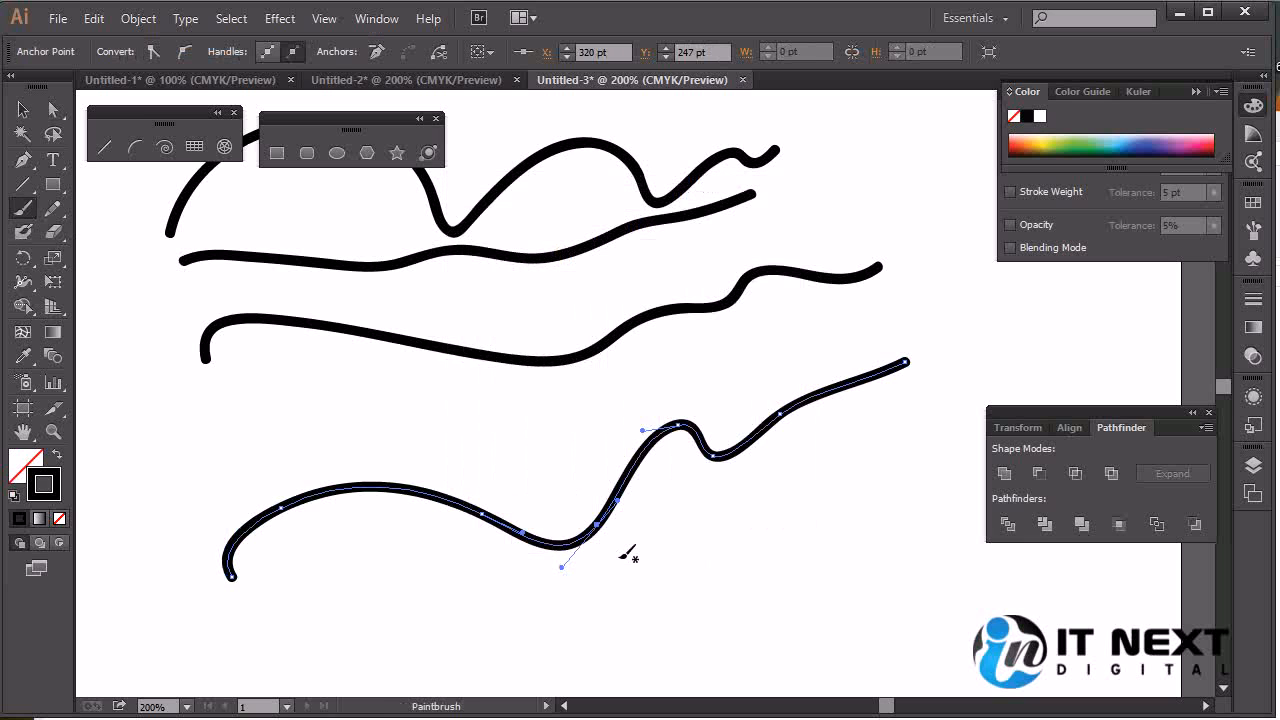
mouse_move(346, 658)
mouse_down()
mouse_move(672, 666)
mouse_move(854, 487)
mouse_move(1043, 341)
mouse_up()
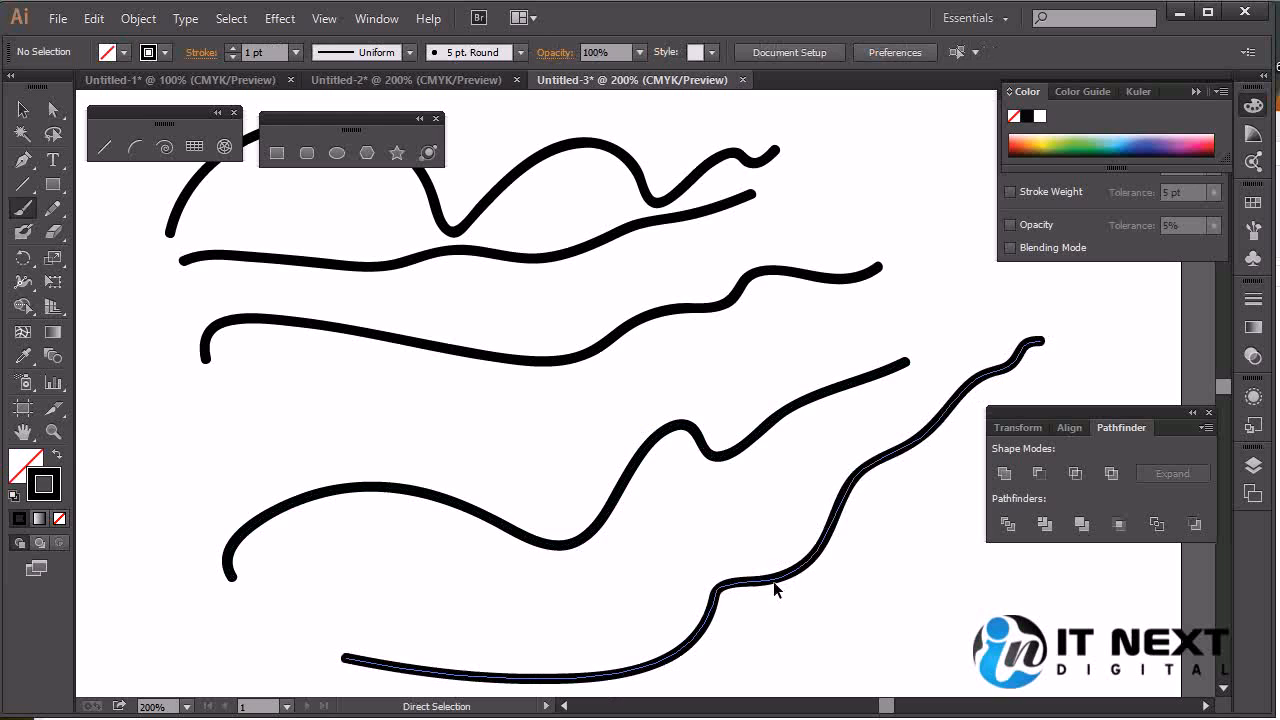
ctrl+click(779, 578)
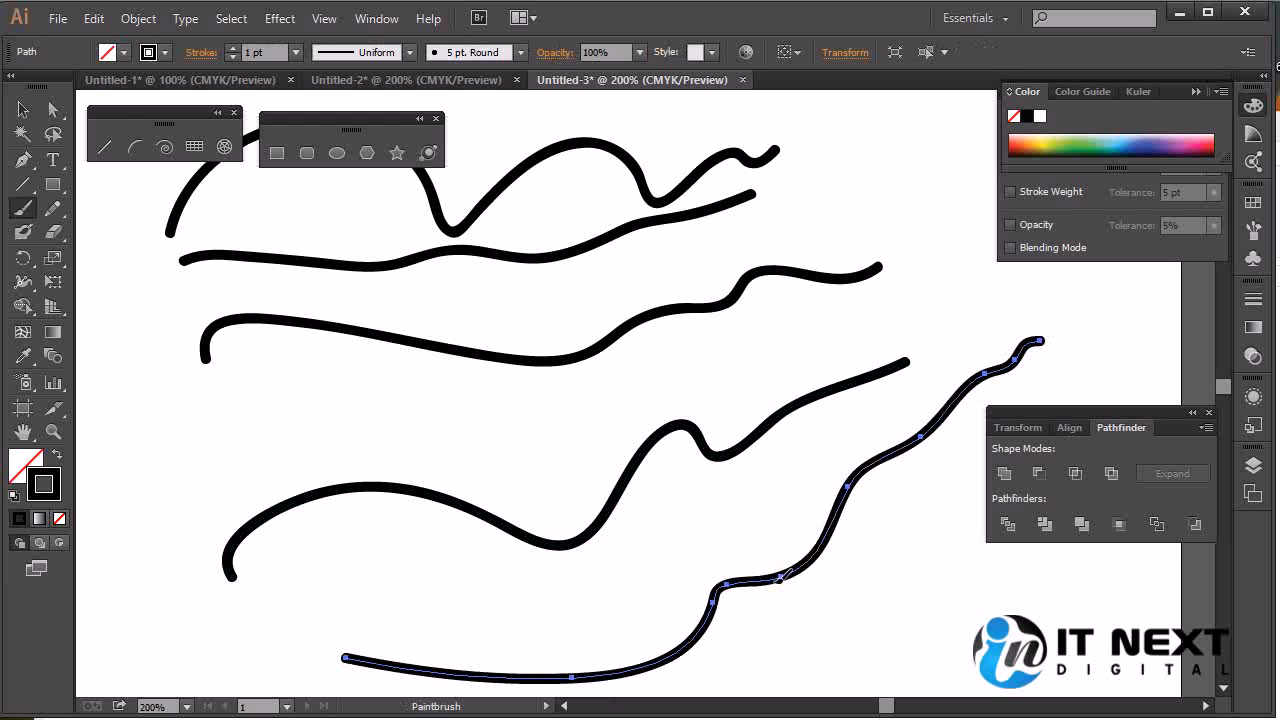
Paint a large freehand oval in the blank area below the existing strokes, leaving the Paintbrush options as they are
double_click(21, 210)
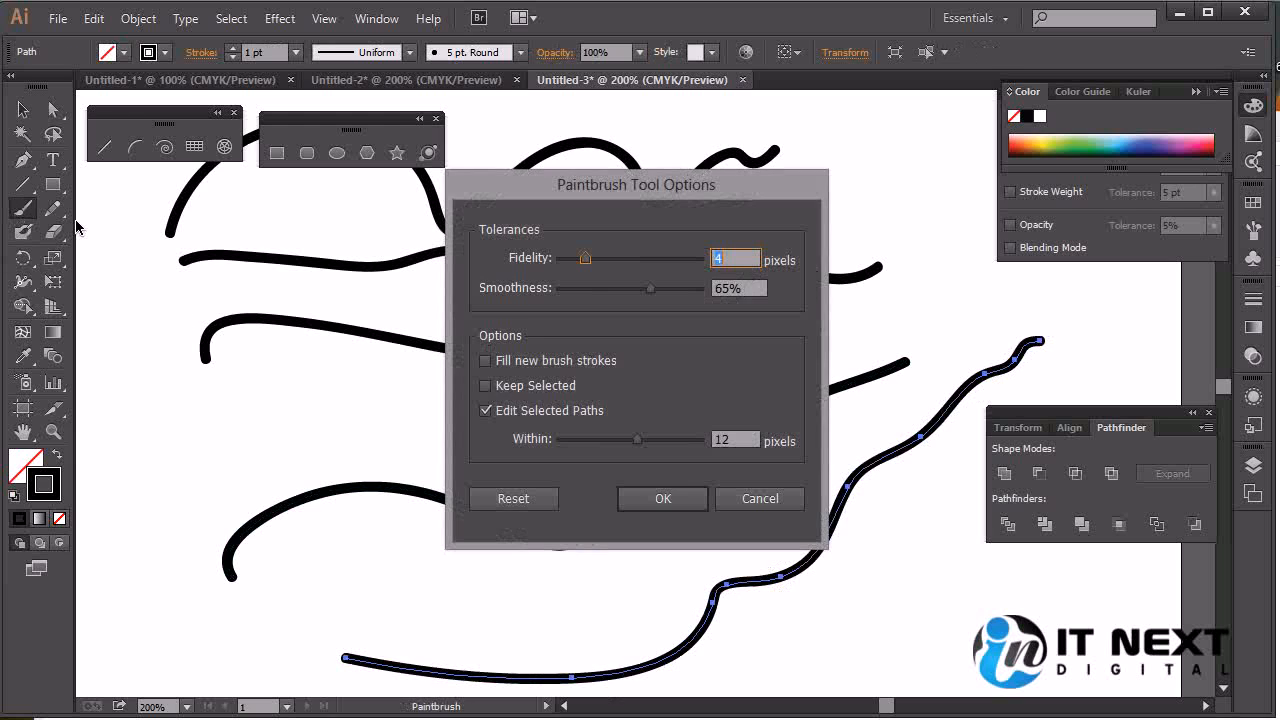
click(760, 498)
mouse_move(897, 288)
mouse_down()
mouse_move(648, 493)
mouse_move(798, 248)
mouse_up()
drag(634, 690, 794, 206)
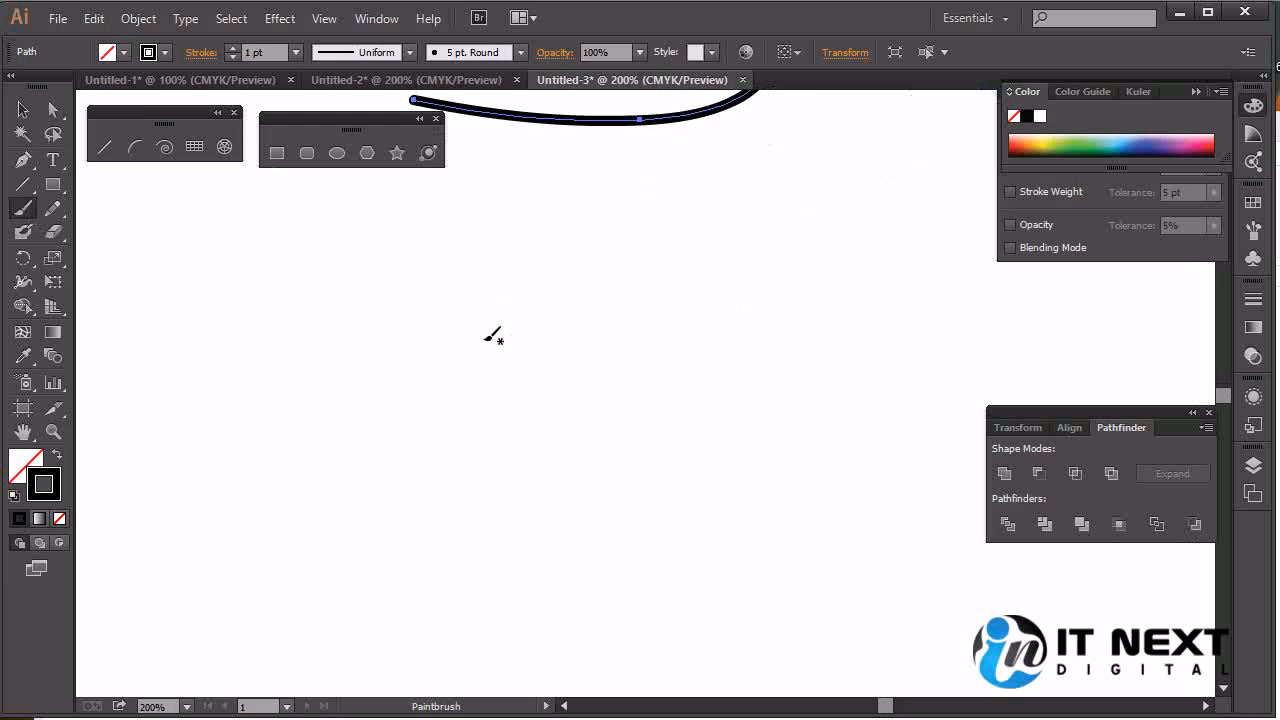
mouse_move(373, 301)
mouse_down()
mouse_move(384, 423)
mouse_move(418, 500)
mouse_move(477, 539)
mouse_move(571, 514)
mouse_move(601, 408)
mouse_move(596, 304)
mouse_move(577, 270)
mouse_move(493, 249)
mouse_move(400, 259)
mouse_move(377, 310)
mouse_up()
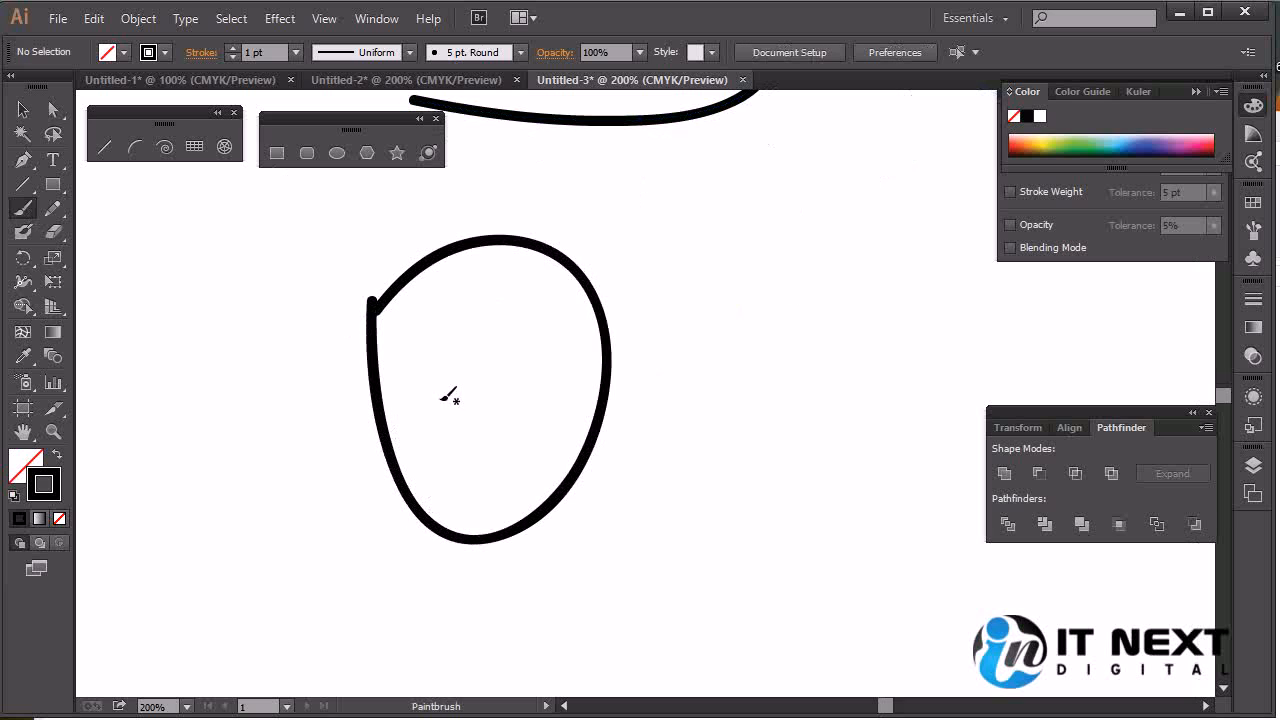
Turn on Keep Selected for the Paintbrush, paint a second oval beside the first, and undo both ovals
double_click(22, 208)
click(536, 386)
click(680, 498)
mouse_move(752, 268)
mouse_down()
mouse_move(736, 386)
mouse_move(782, 512)
mouse_move(927, 444)
mouse_move(903, 312)
mouse_move(768, 238)
mouse_move(750, 270)
mouse_up()
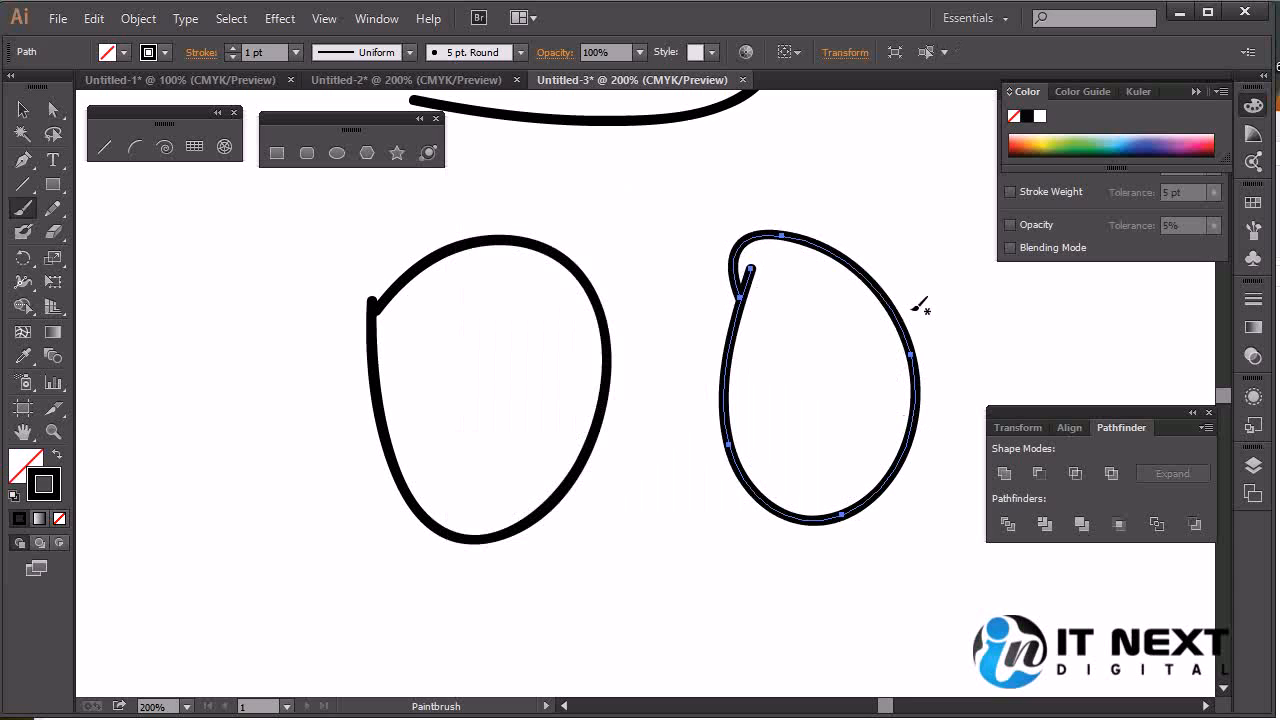
key(ctrl+z)
key(ctrl+z)
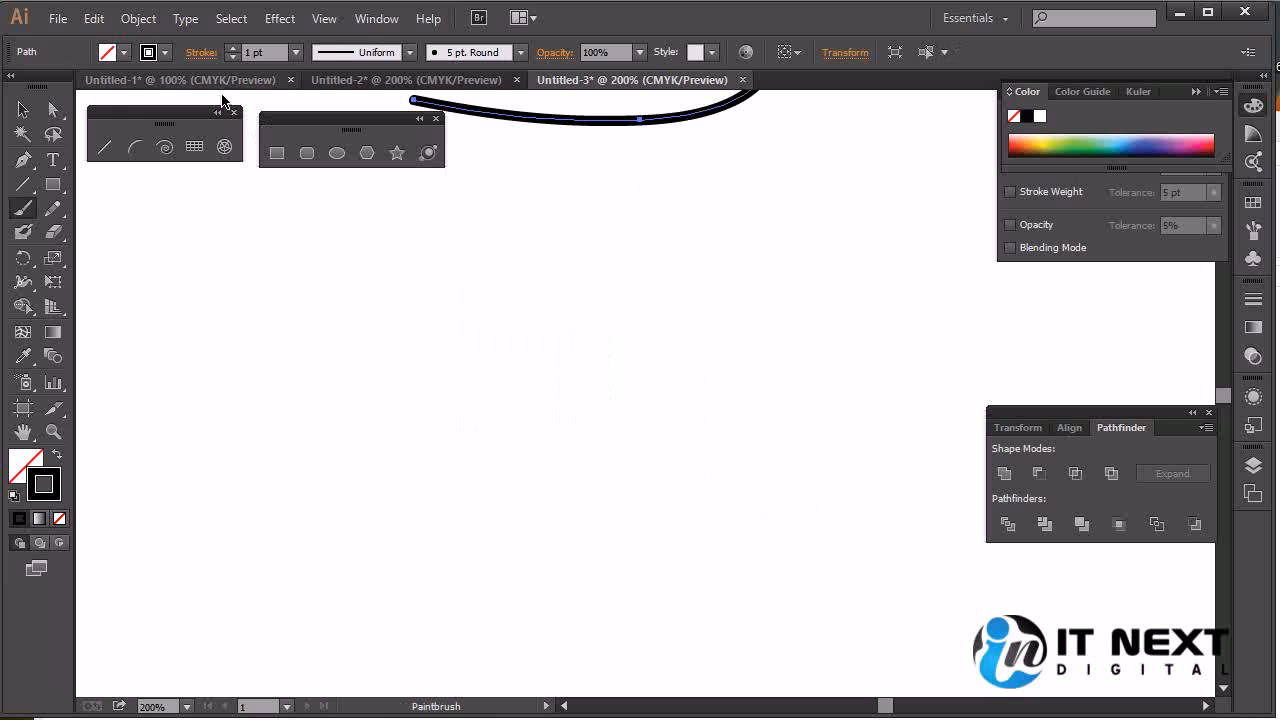
Set the stroke to 0.25 pt orange and paint a freehand circle below the existing strokes
click(296, 52)
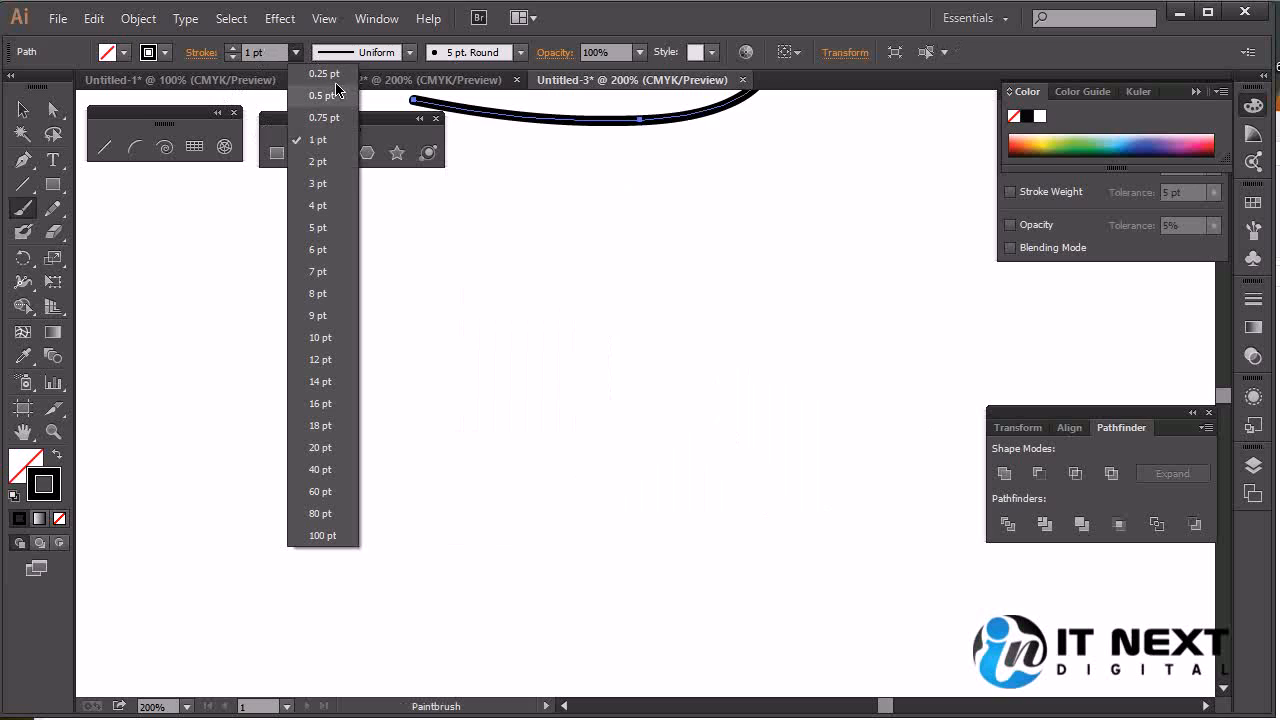
click(323, 73)
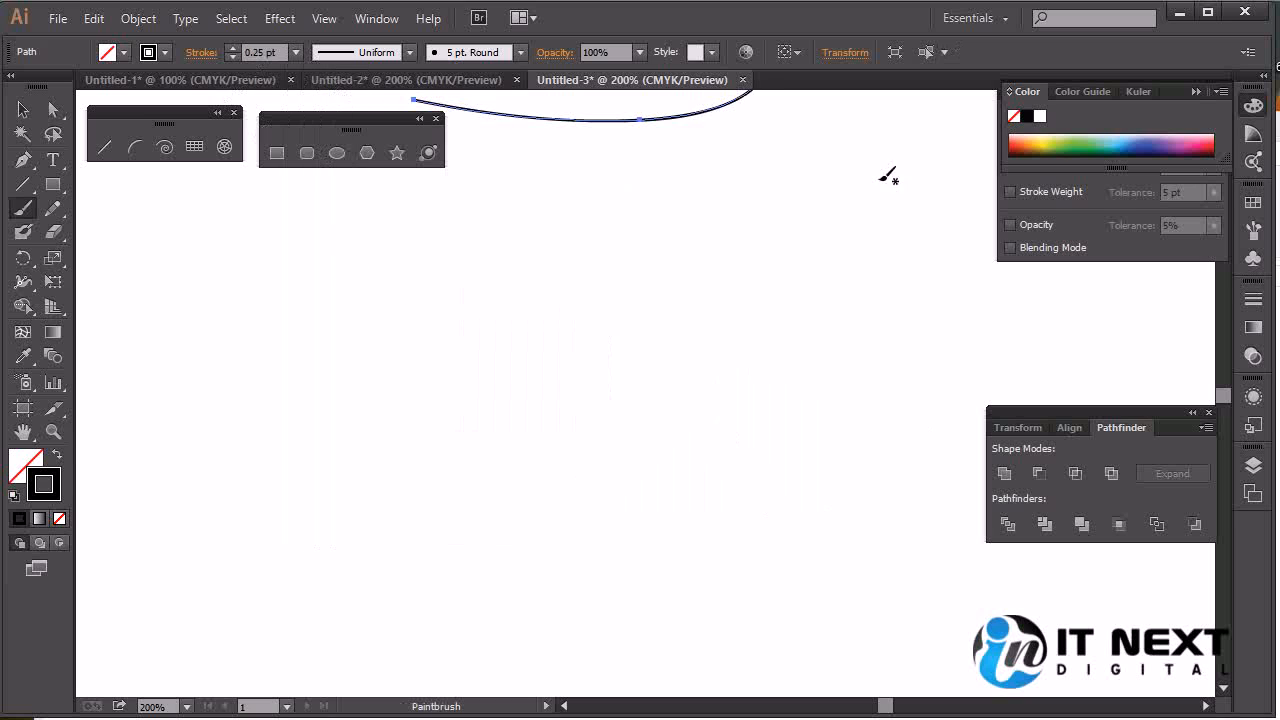
click(1026, 142)
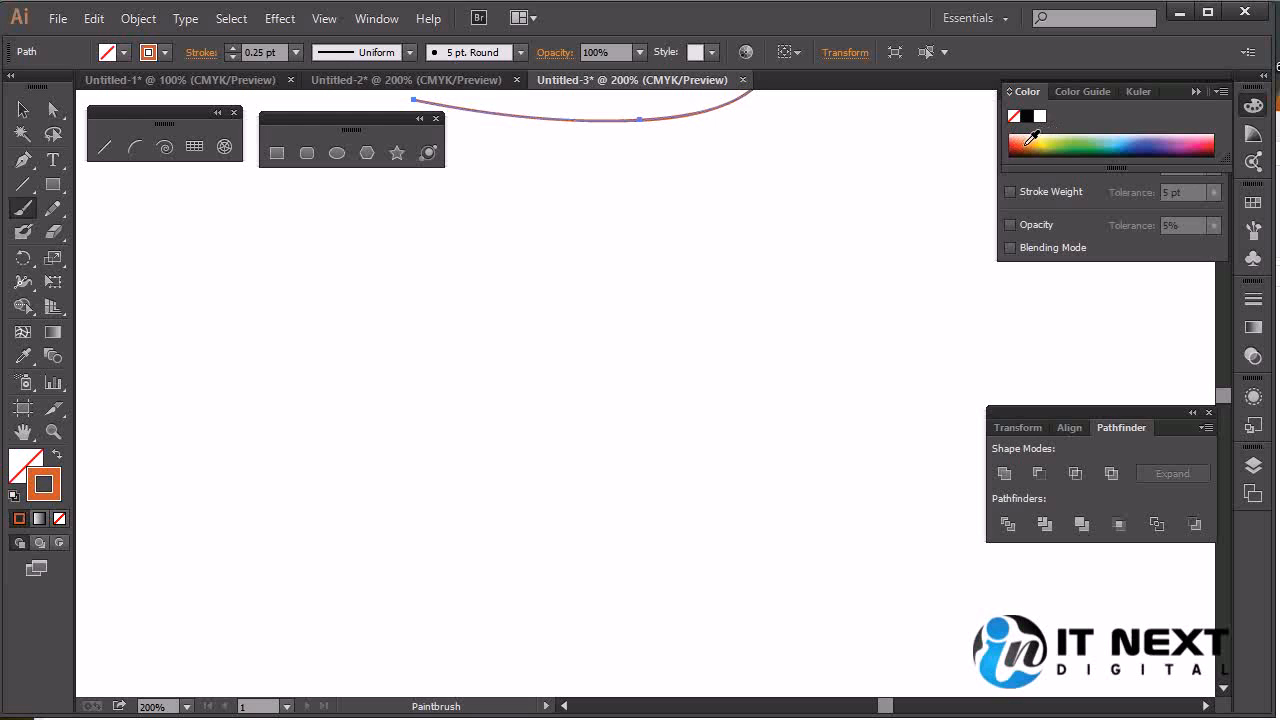
mouse_move(460, 272)
mouse_down()
mouse_move(421, 335)
mouse_move(487, 467)
mouse_move(540, 290)
mouse_move(455, 277)
mouse_up()
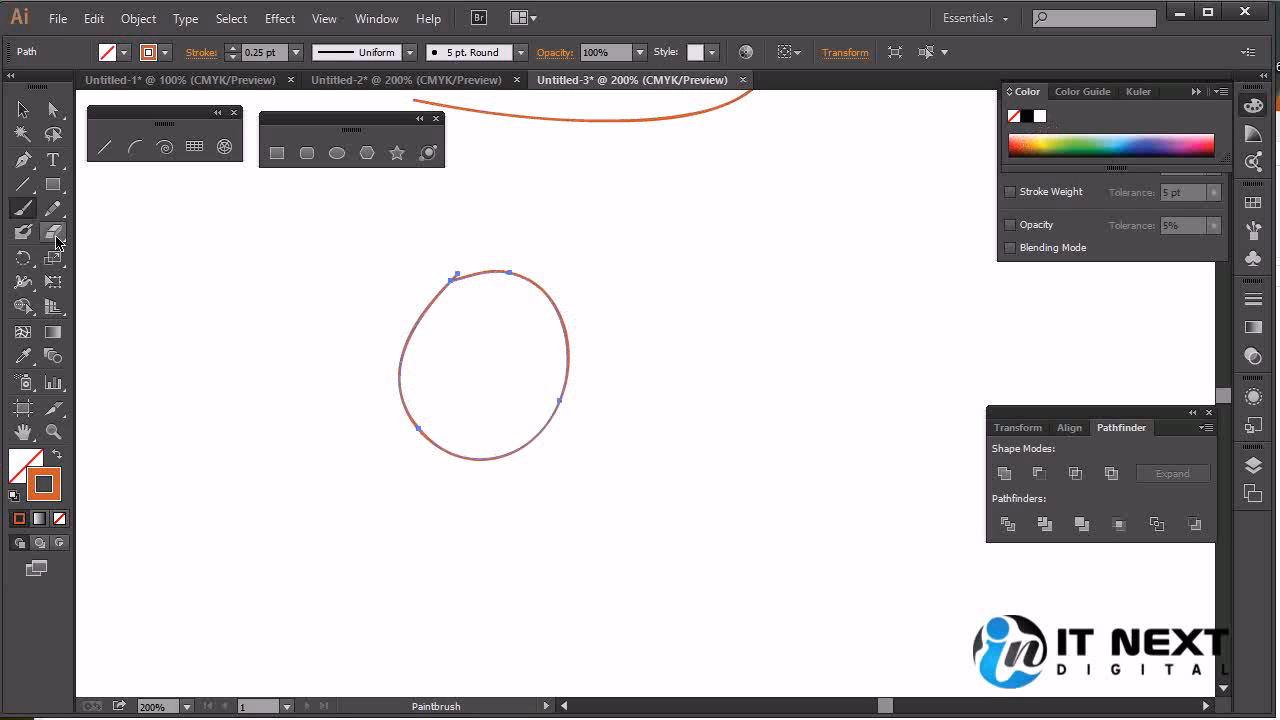
Turn off Keep Selected in the Paintbrush tool options
double_click(23, 208)
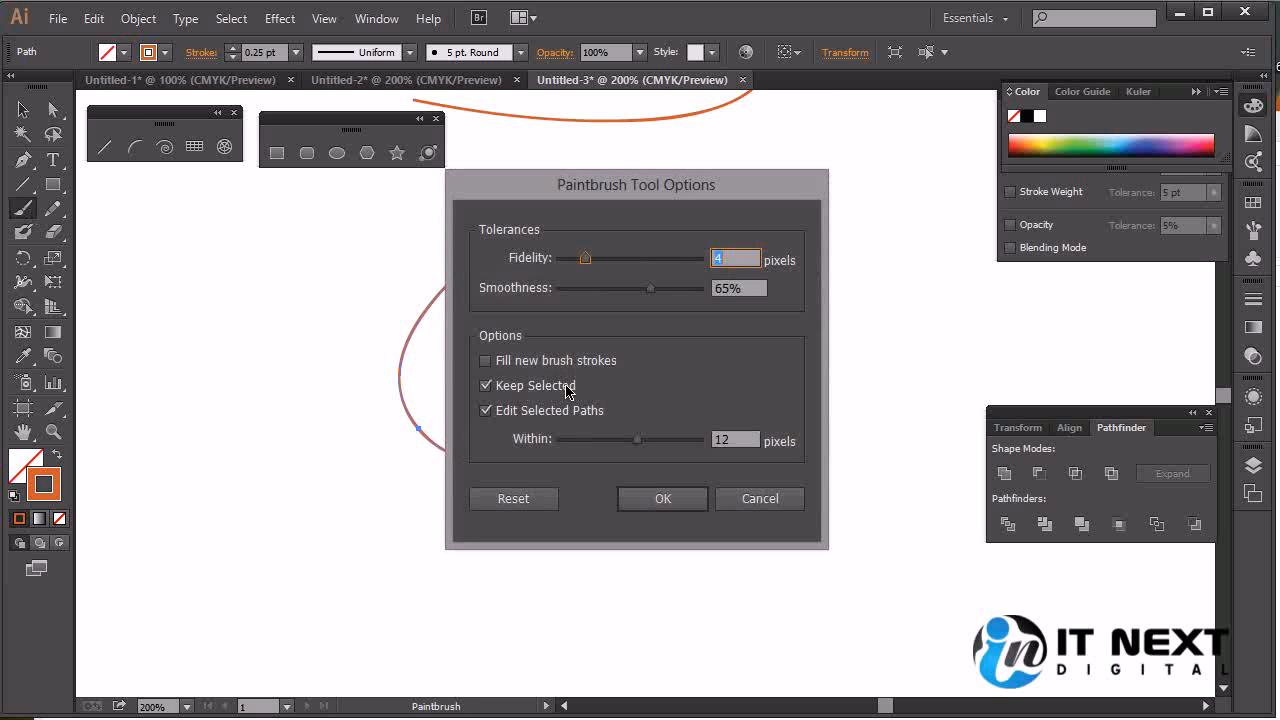
click(680, 499)
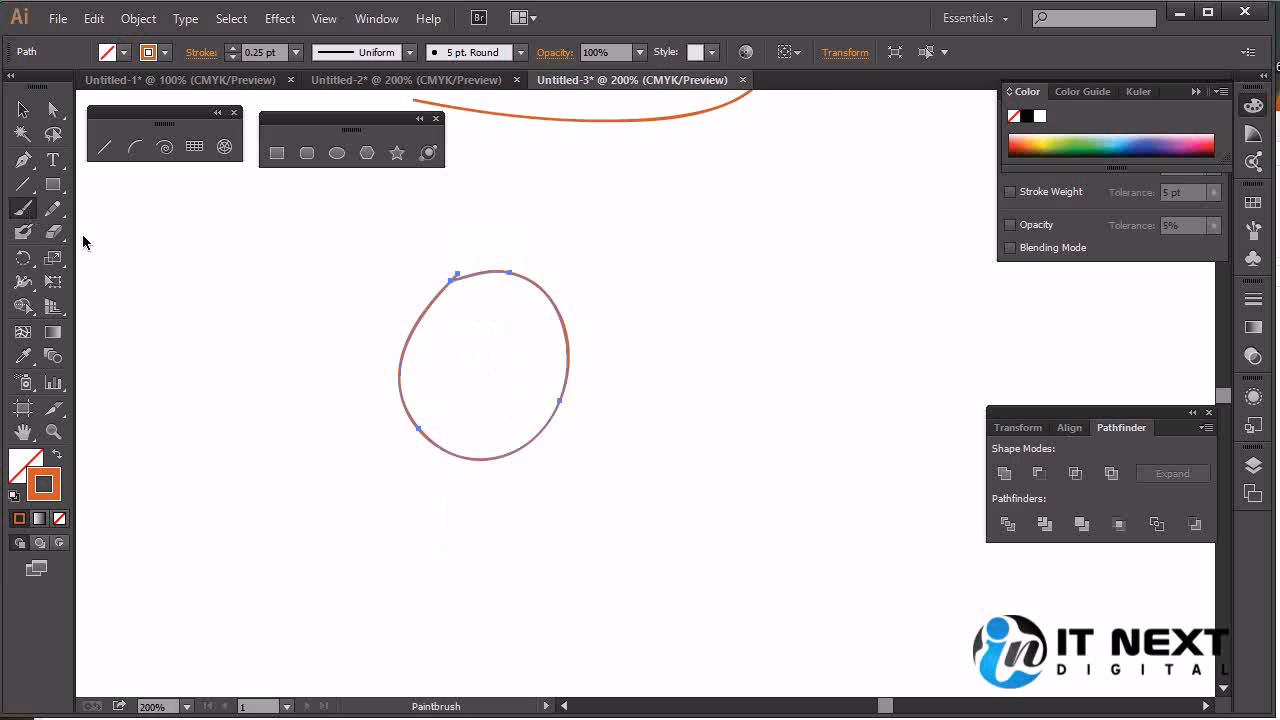
double_click(23, 208)
click(485, 386)
click(662, 498)
Paint a smiling face beside the circle, with a round outline, two eyes, a nose, an open mouth and a loop on top
mouse_move(648, 279)
mouse_down()
mouse_move(642, 399)
mouse_move(723, 452)
mouse_move(784, 297)
mouse_move(648, 279)
mouse_up()
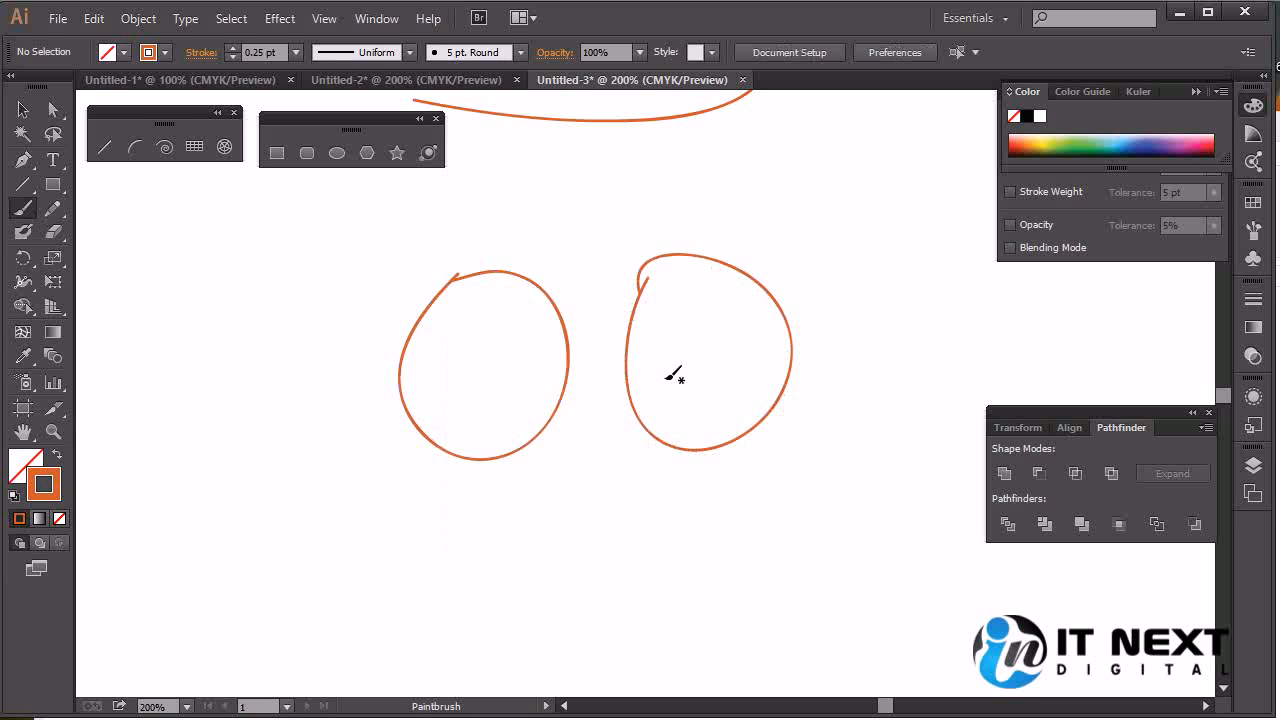
mouse_move(663, 315)
mouse_down()
mouse_move(645, 332)
mouse_move(722, 330)
mouse_move(700, 339)
mouse_move(700, 358)
mouse_move(745, 372)
mouse_move(677, 382)
mouse_up()
mouse_move(697, 327)
mouse_down()
mouse_move(723, 266)
mouse_move(666, 294)
mouse_up()
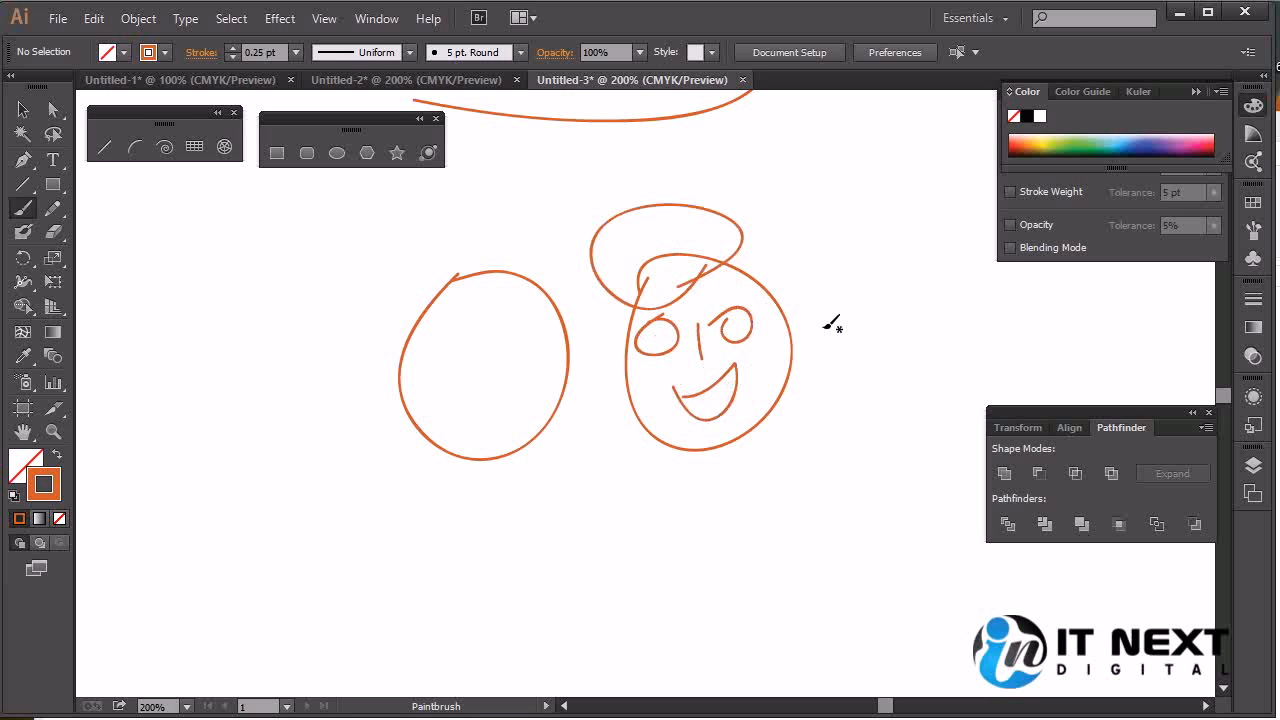
Turn on Fill new brush strokes for the Paintbrush and paint four overlapping wavy strokes below the face
double_click(22, 210)
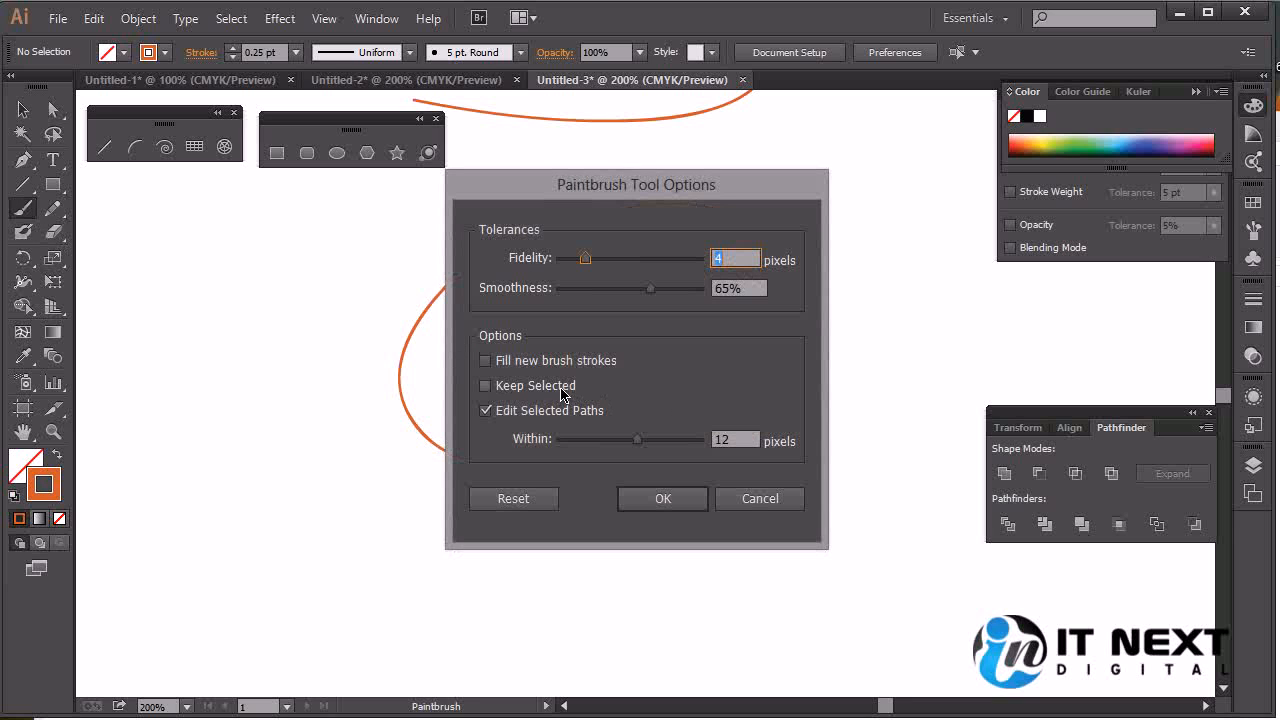
click(580, 361)
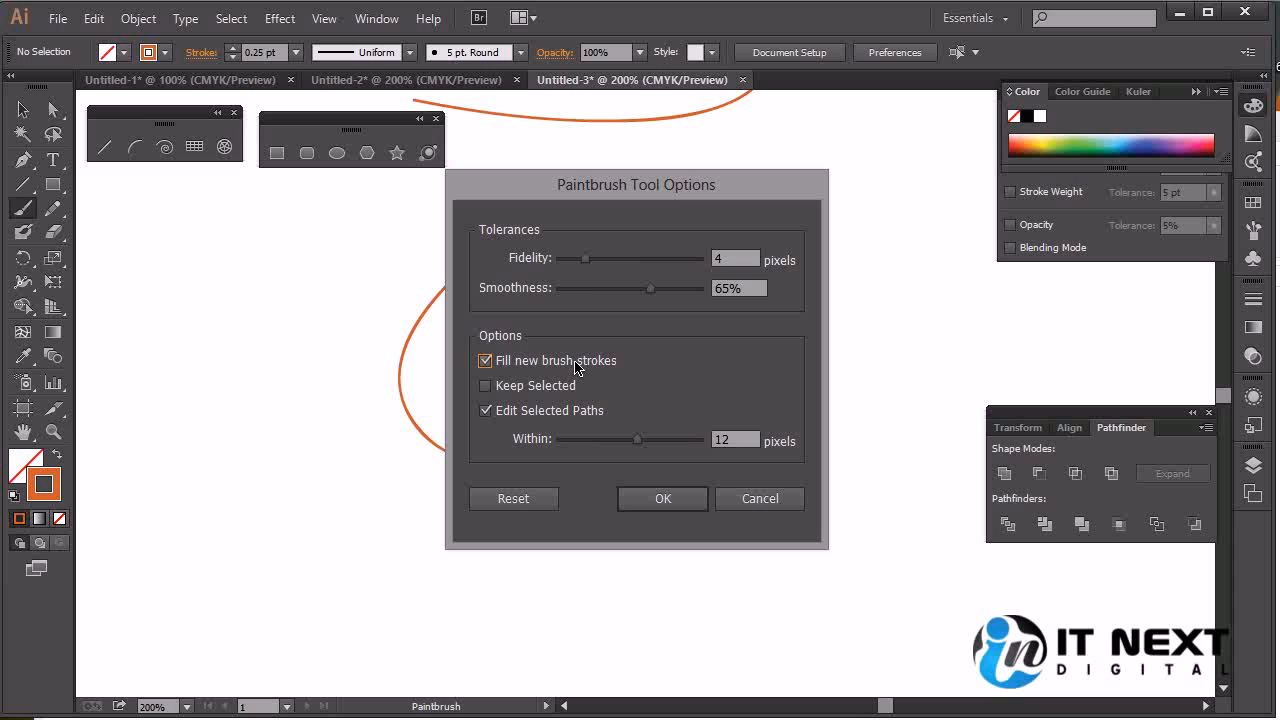
click(663, 498)
drag(601, 590, 795, 428)
drag(598, 578, 840, 412)
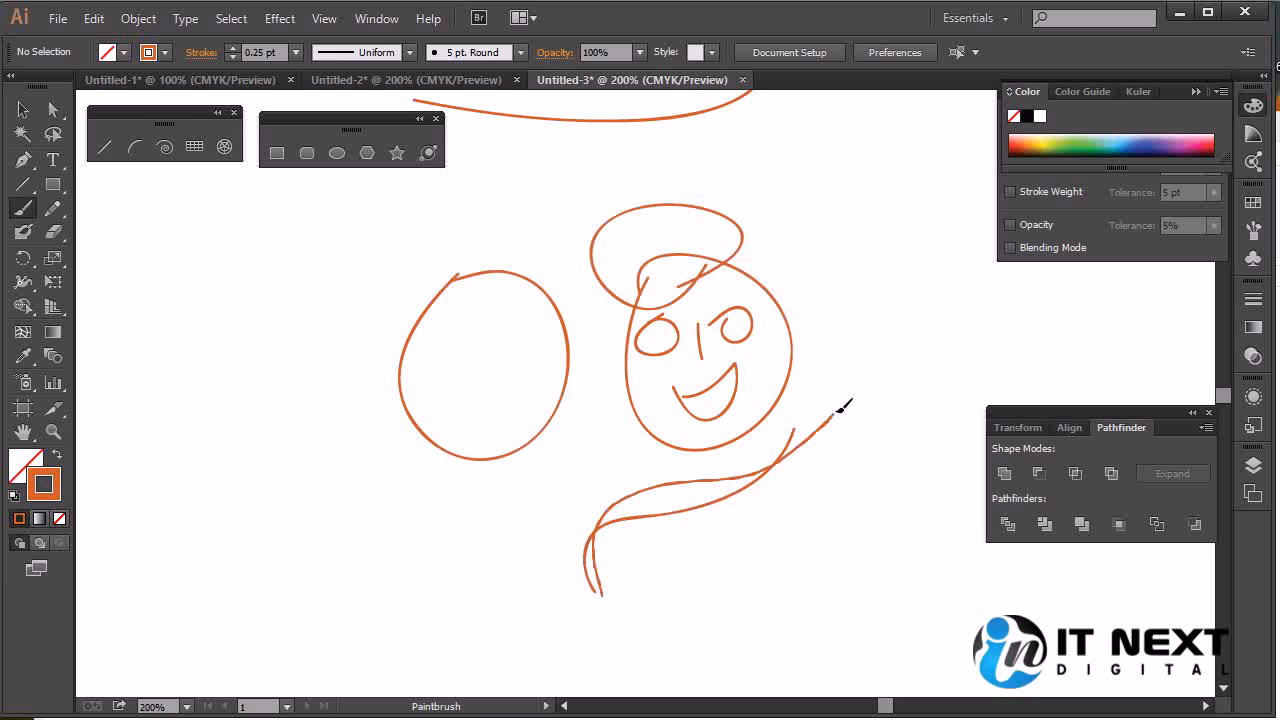
mouse_move(604, 586)
mouse_down()
mouse_move(800, 459)
mouse_move(841, 406)
mouse_up()
mouse_move(606, 566)
mouse_down()
mouse_move(641, 501)
mouse_move(806, 424)
mouse_up()
Paint short curved hair strokes around the top and both sides of the face
mouse_move(752, 287)
mouse_down()
mouse_move(787, 245)
mouse_move(765, 221)
mouse_up()
mouse_move(722, 262)
mouse_down()
mouse_move(703, 287)
mouse_move(685, 216)
mouse_up()
mouse_move(660, 266)
mouse_down()
mouse_move(600, 242)
mouse_move(570, 276)
mouse_up()
mouse_move(630, 312)
mouse_down()
mouse_move(576, 312)
mouse_move(628, 331)
mouse_move(554, 289)
mouse_up()
drag(760, 272, 805, 266)
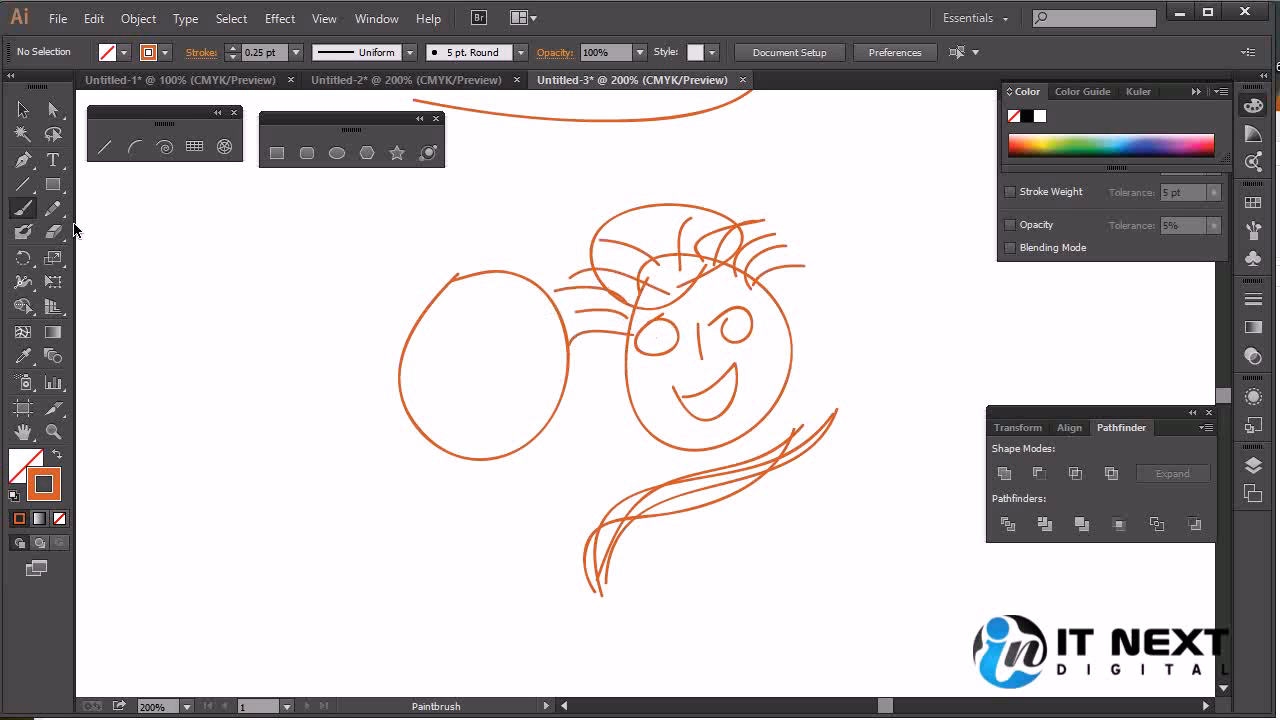
Turn off Fill new brush strokes in the Paintbrush tool options
double_click(18, 212)
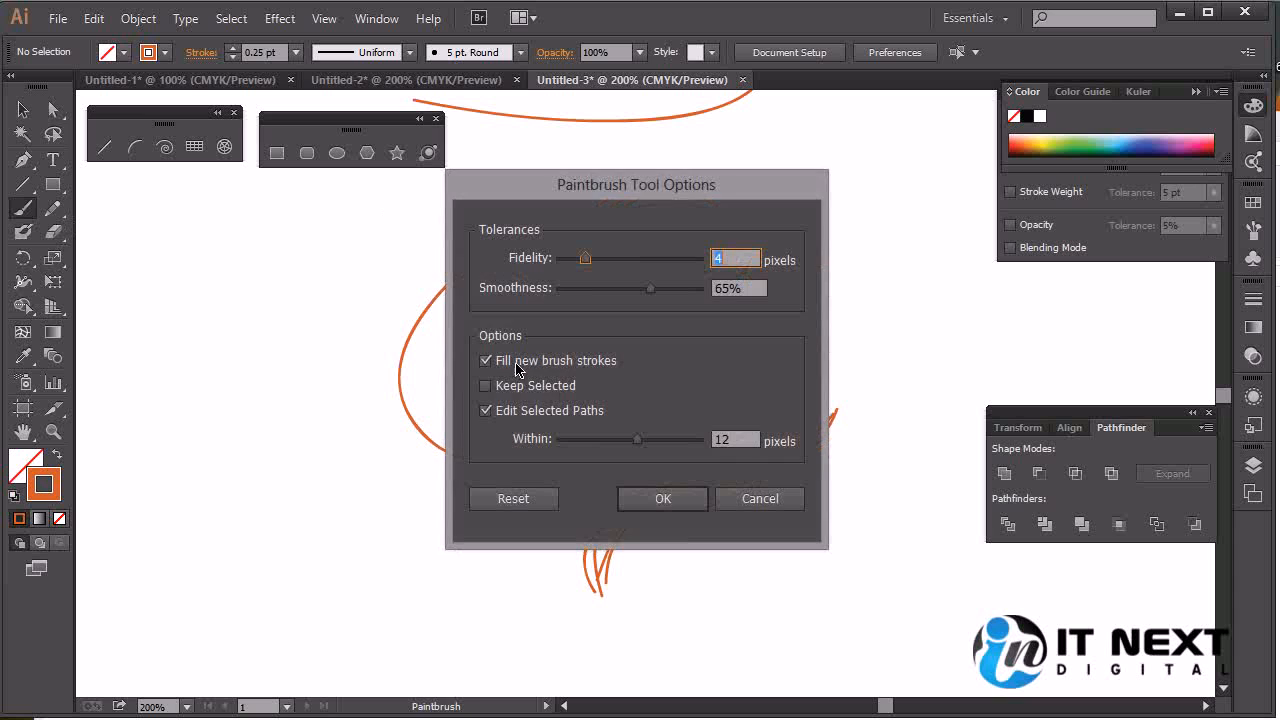
click(485, 362)
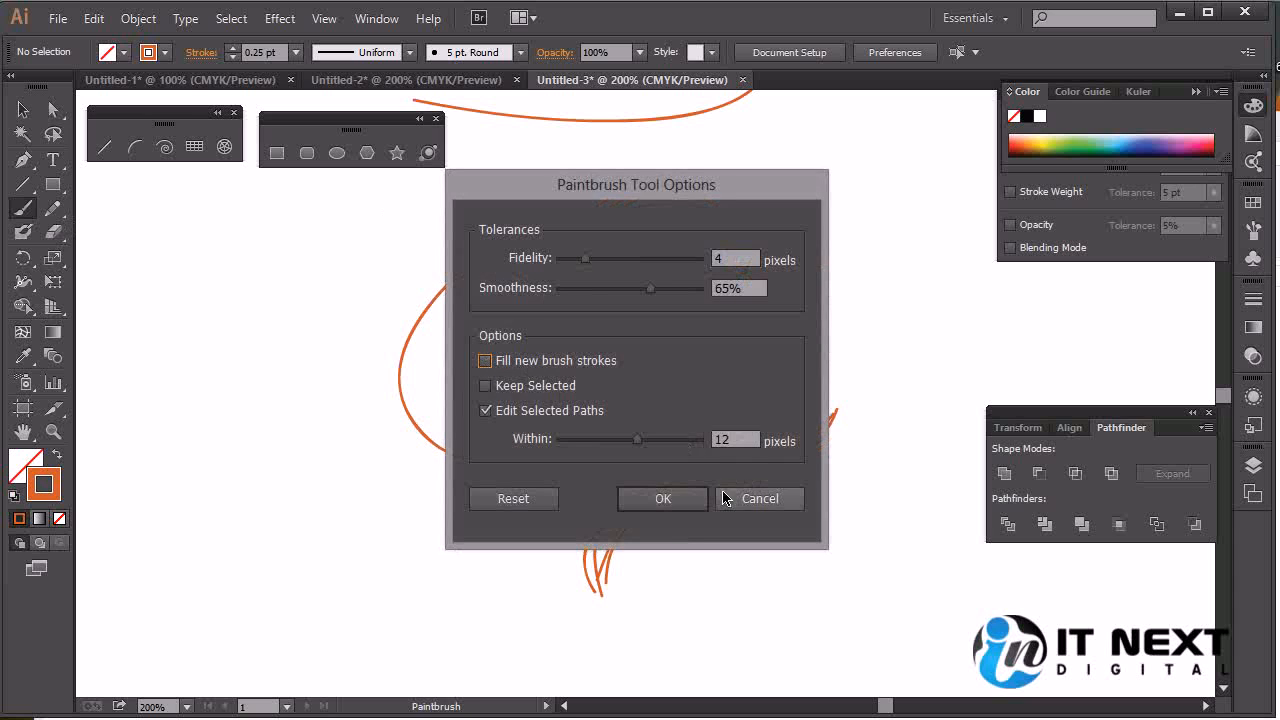
click(662, 499)
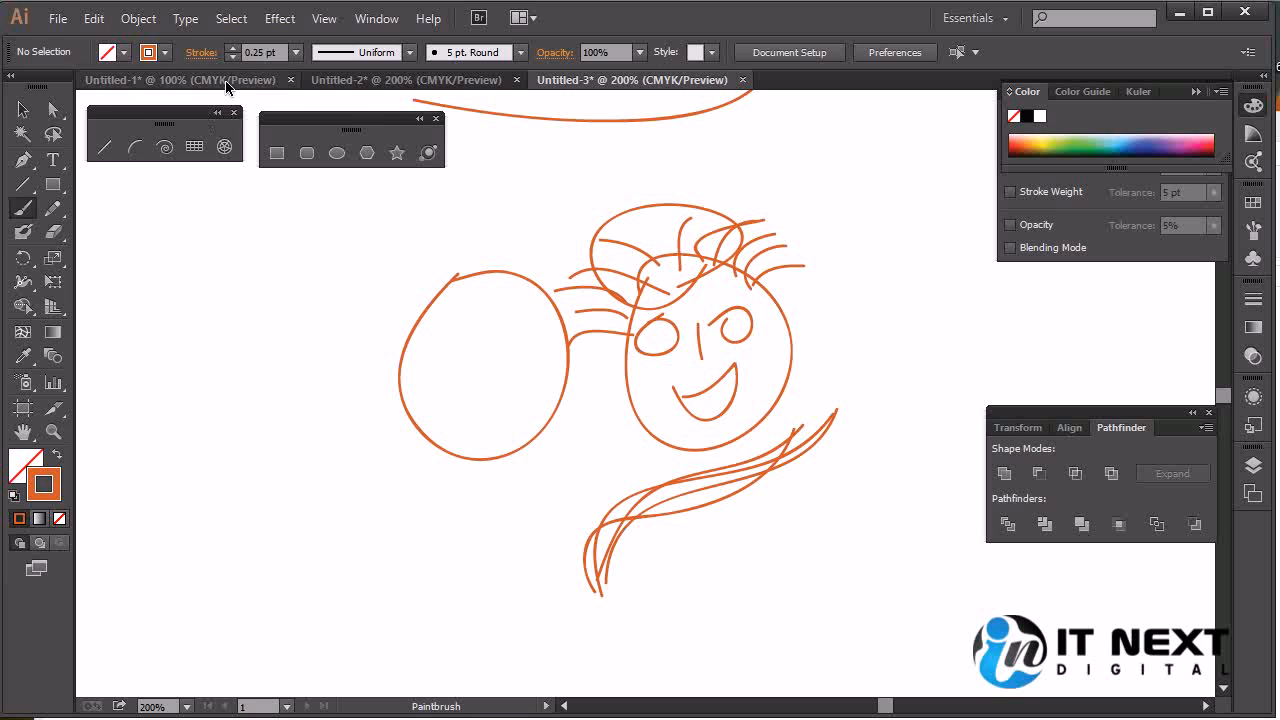
Set the stroke weight to 1 pt and paint two overlapping wavy strokes below and to the left of the empty circle
click(295, 52)
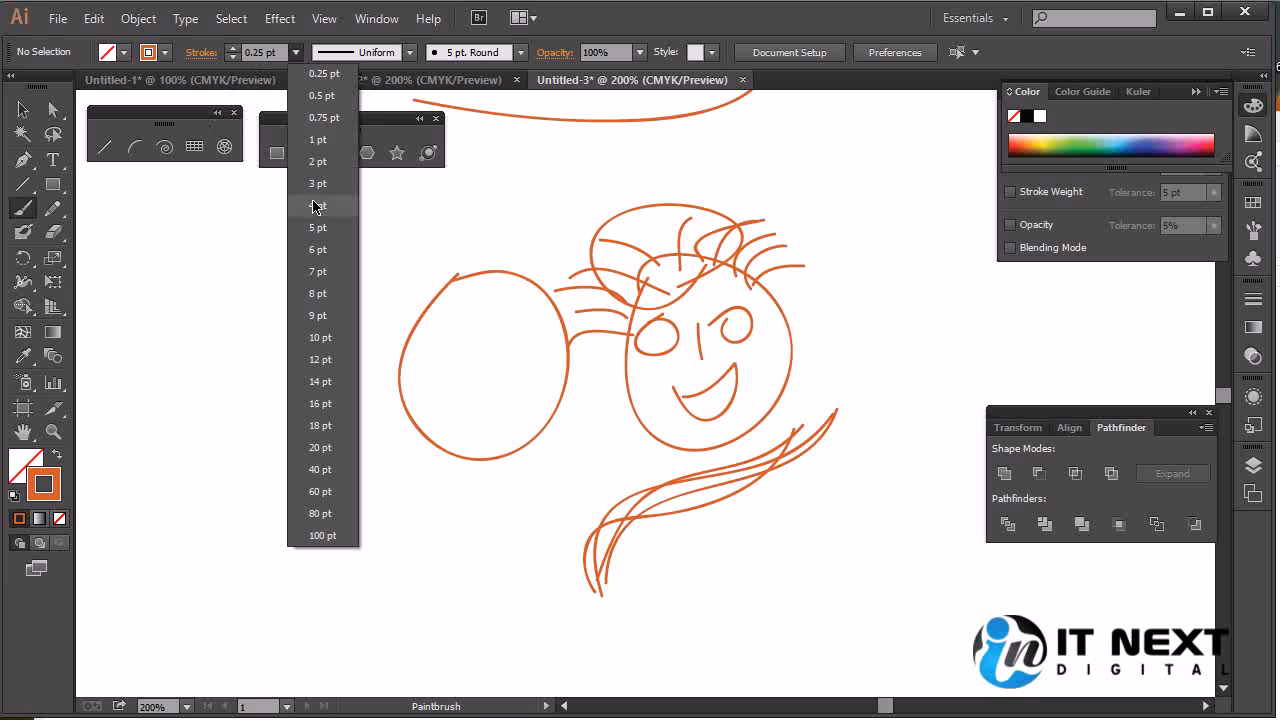
click(318, 140)
drag(136, 575, 362, 467)
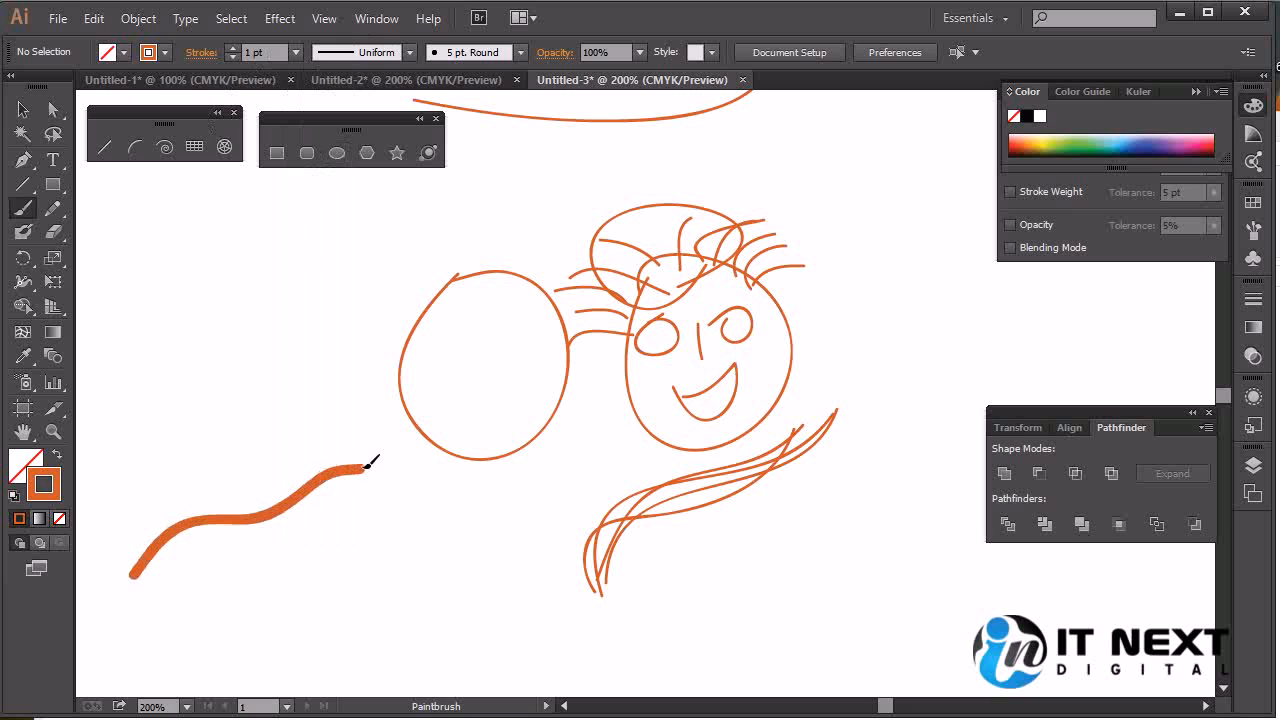
mouse_move(155, 563)
mouse_down()
mouse_move(184, 521)
mouse_move(259, 509)
mouse_move(376, 445)
mouse_up()
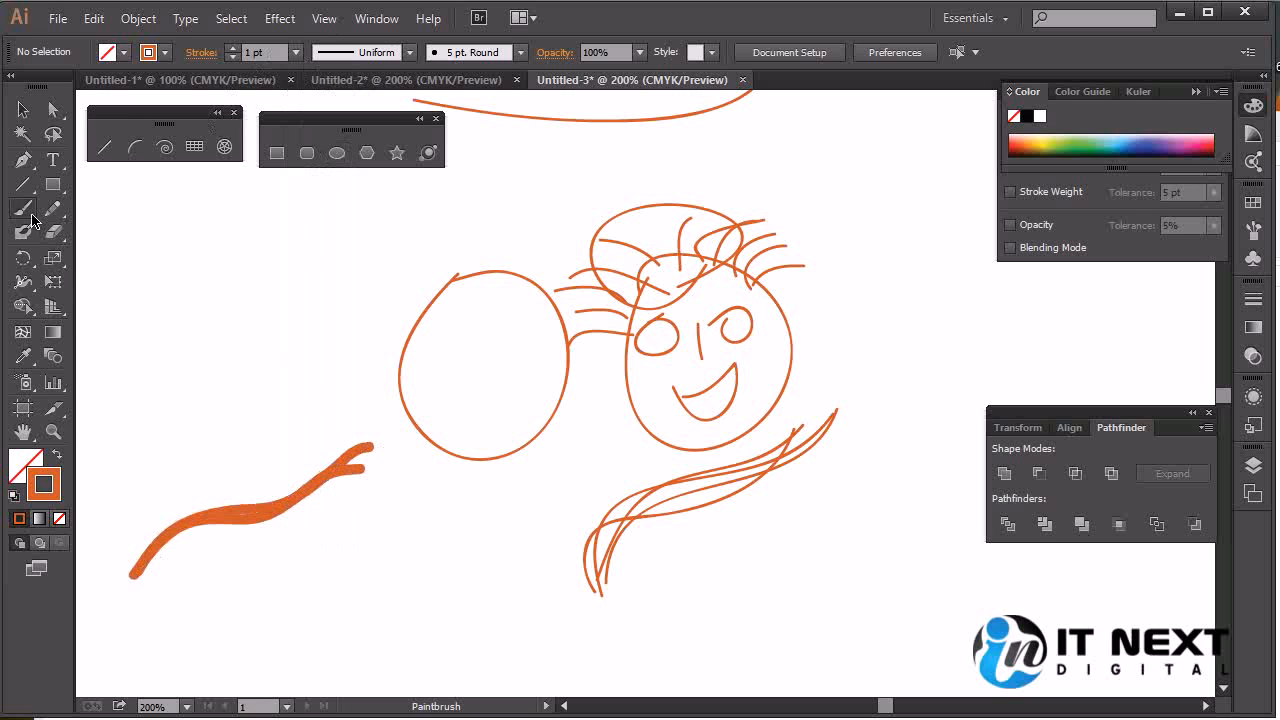
Paint another freehand stroke over the thick wavy strokes, extending them up to the edge of the empty circle
mouse_move(150, 575)
mouse_down()
mouse_move(261, 517)
mouse_move(420, 390)
mouse_up()
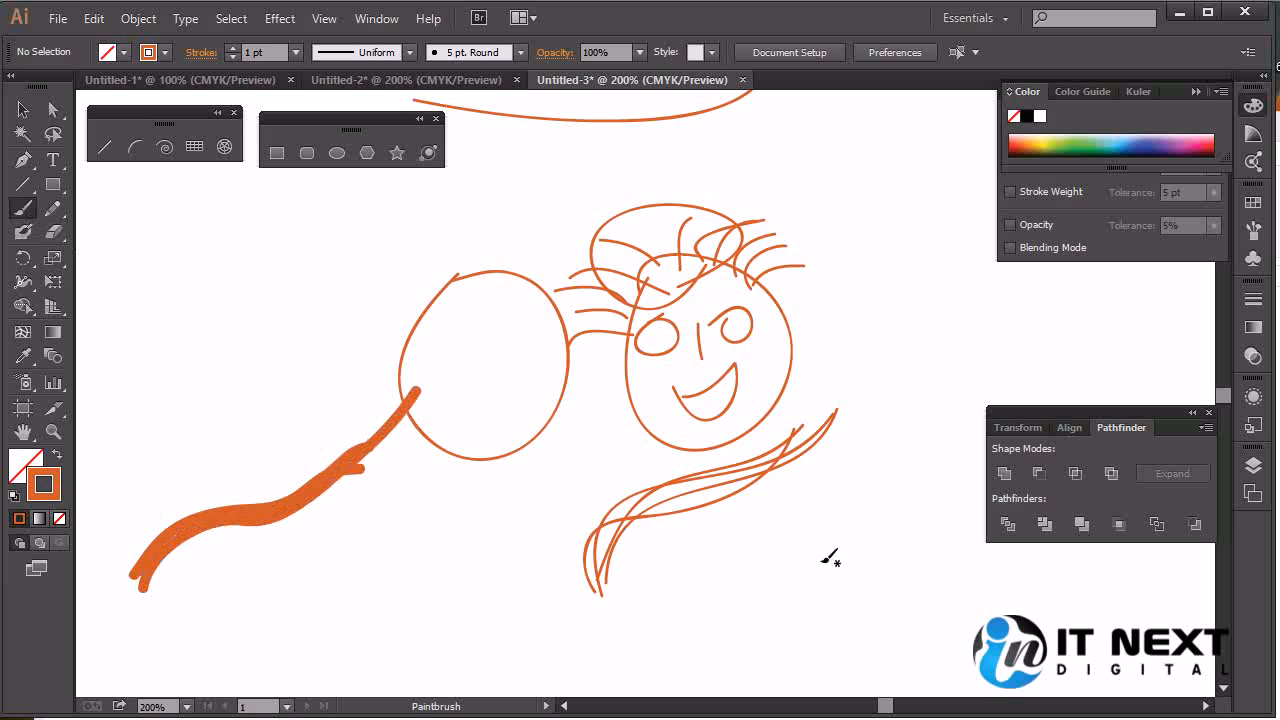
drag(742, 606, 948, 355)
Paint a 0.25 pt wavy stroke above and to the left of the empty circle, select it and redraw it slightly lower
drag(160, 370, 465, 196)
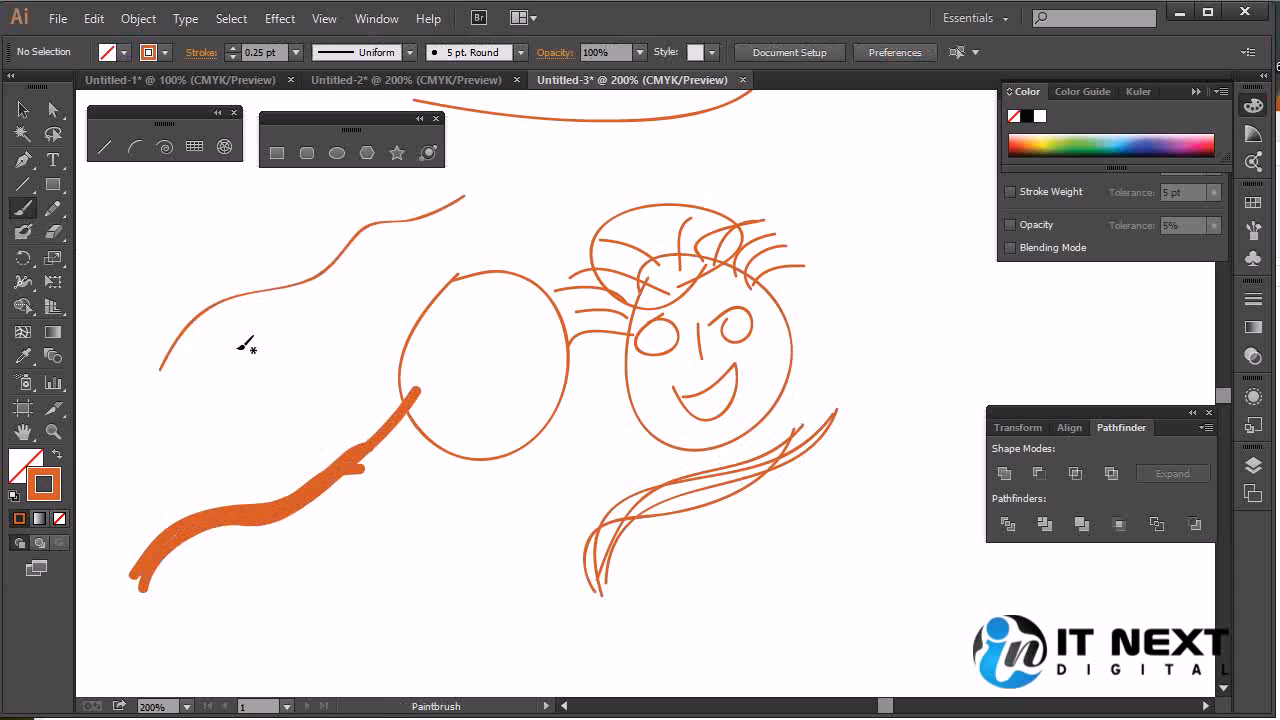
ctrl+click(203, 311)
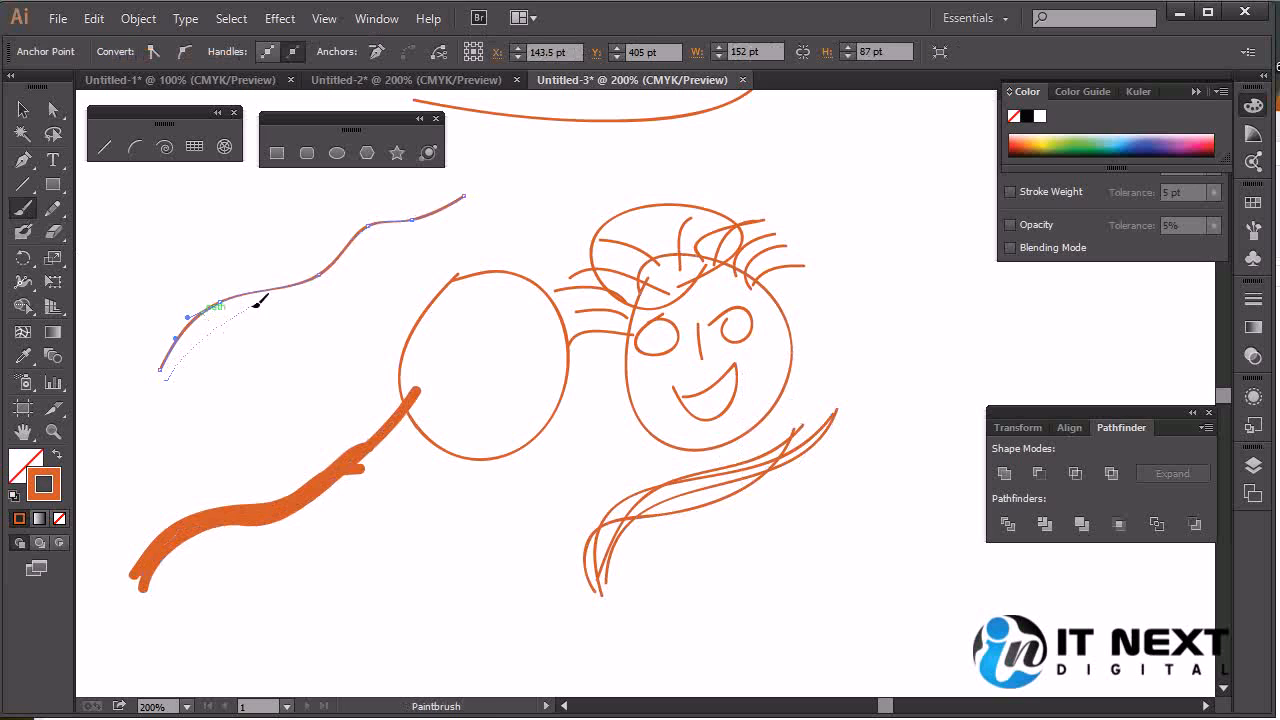
drag(398, 232, 497, 183)
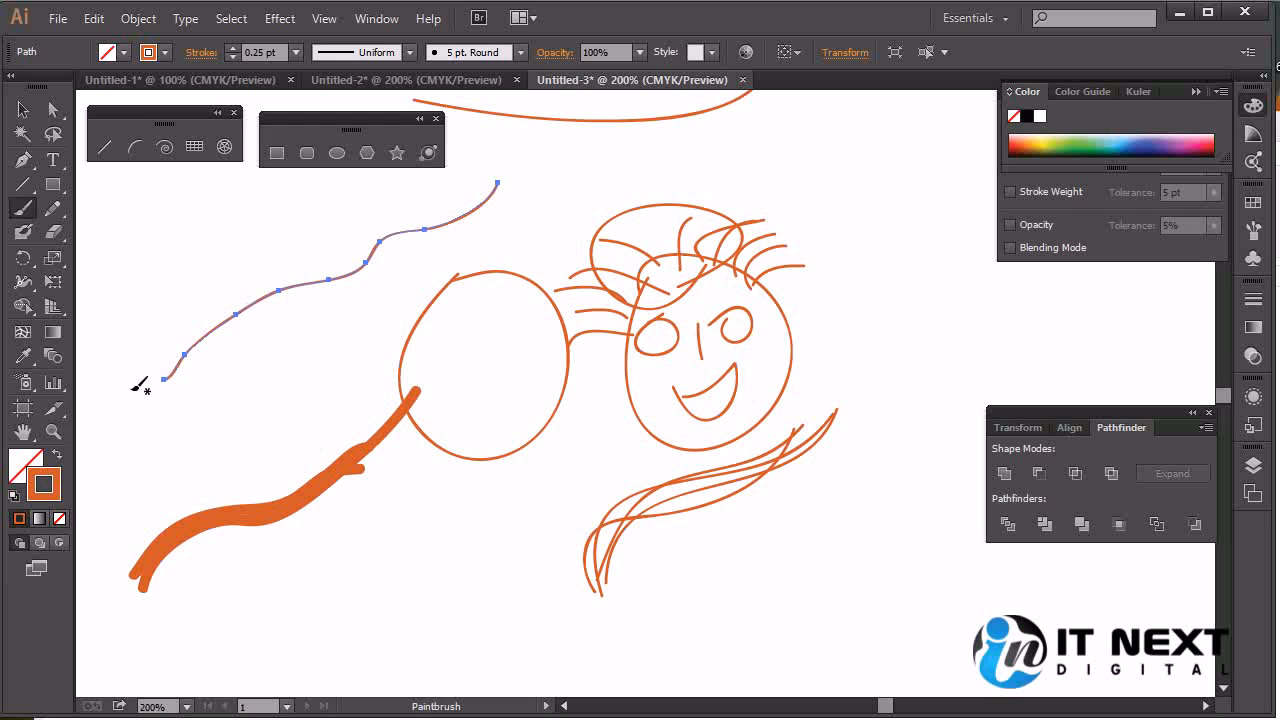
Turn on Keep Selected in the Paintbrush tool options
double_click(23, 207)
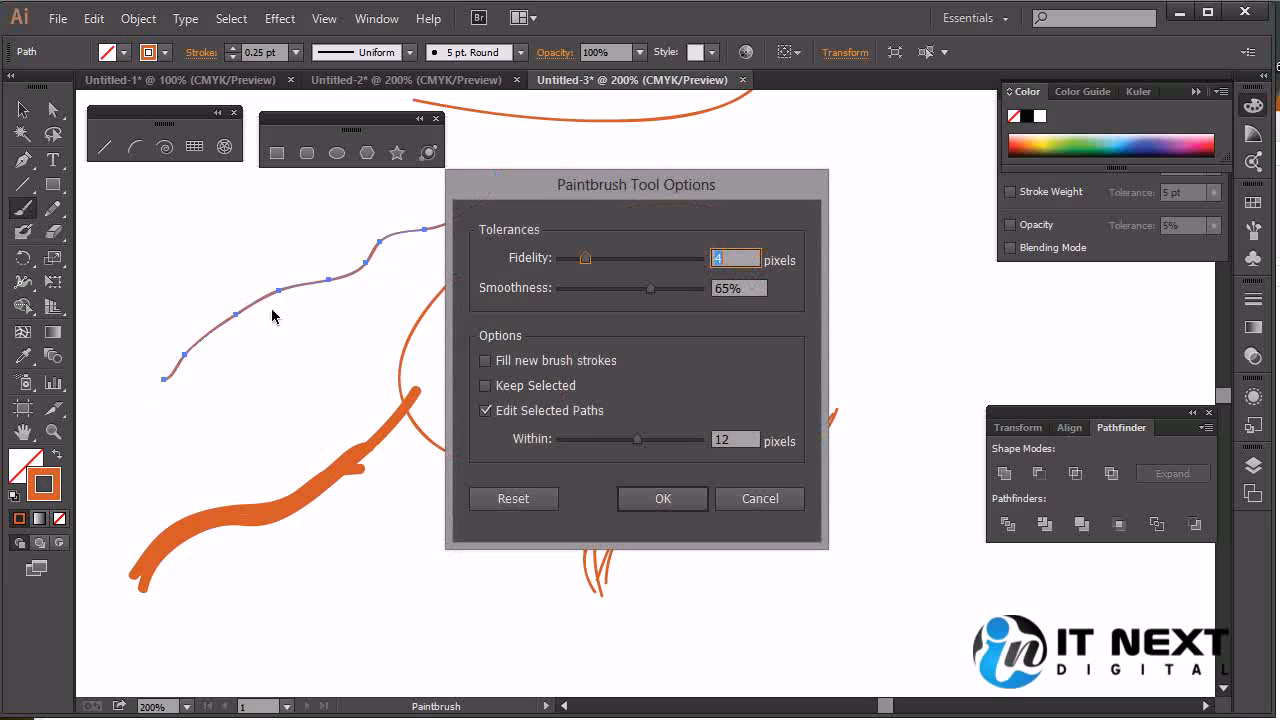
click(523, 390)
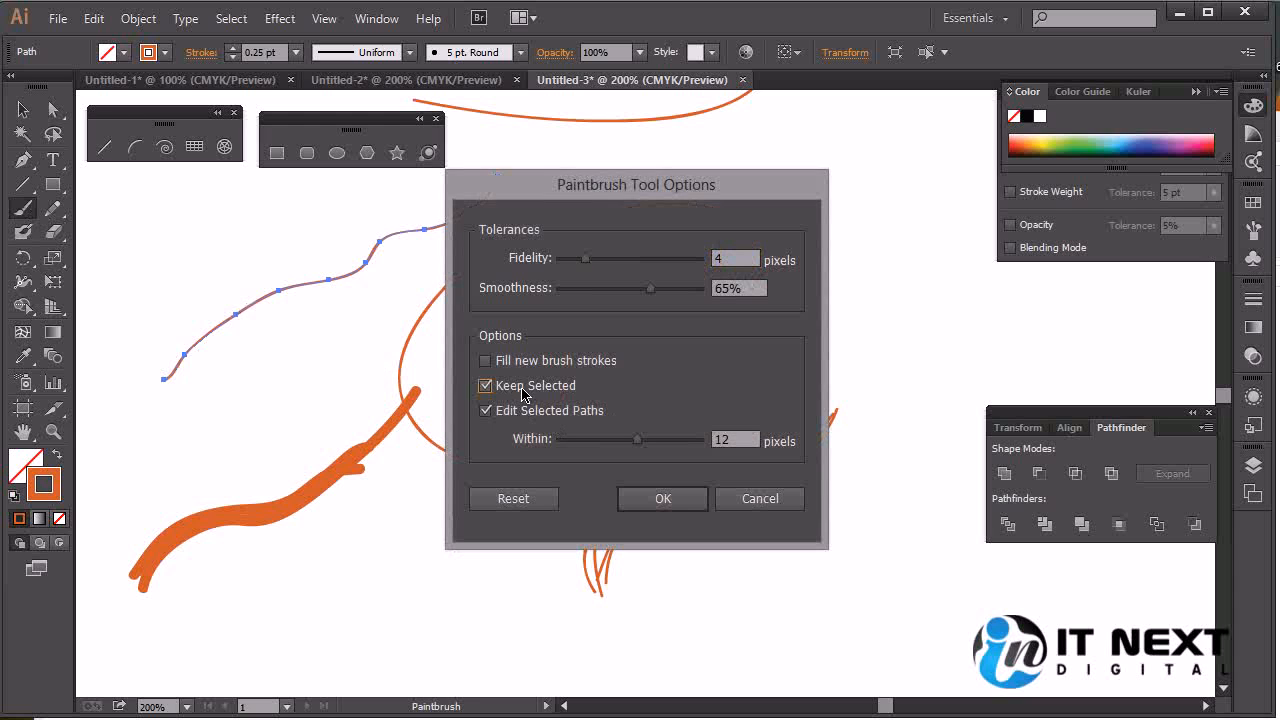
click(662, 498)
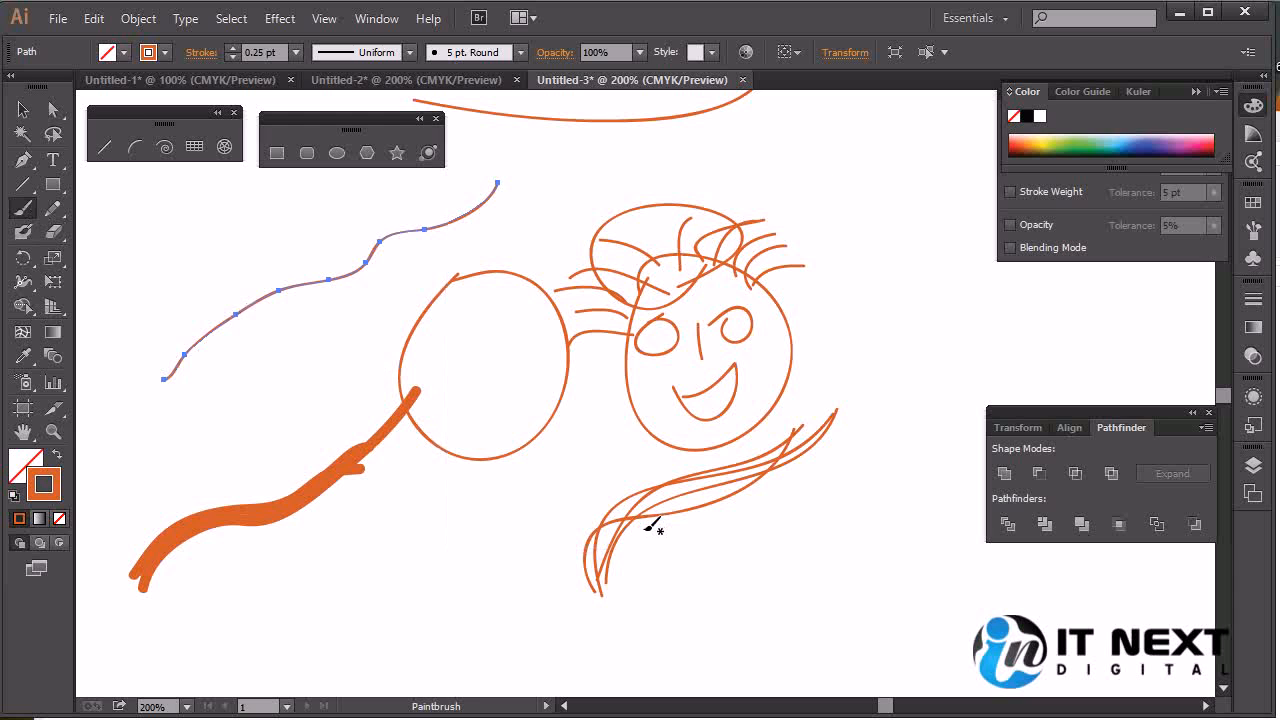
Paint a curved stroke to the right of the face, redraw it further right, and undo the redraw
drag(743, 643, 745, 577)
drag(877, 362, 877, 362)
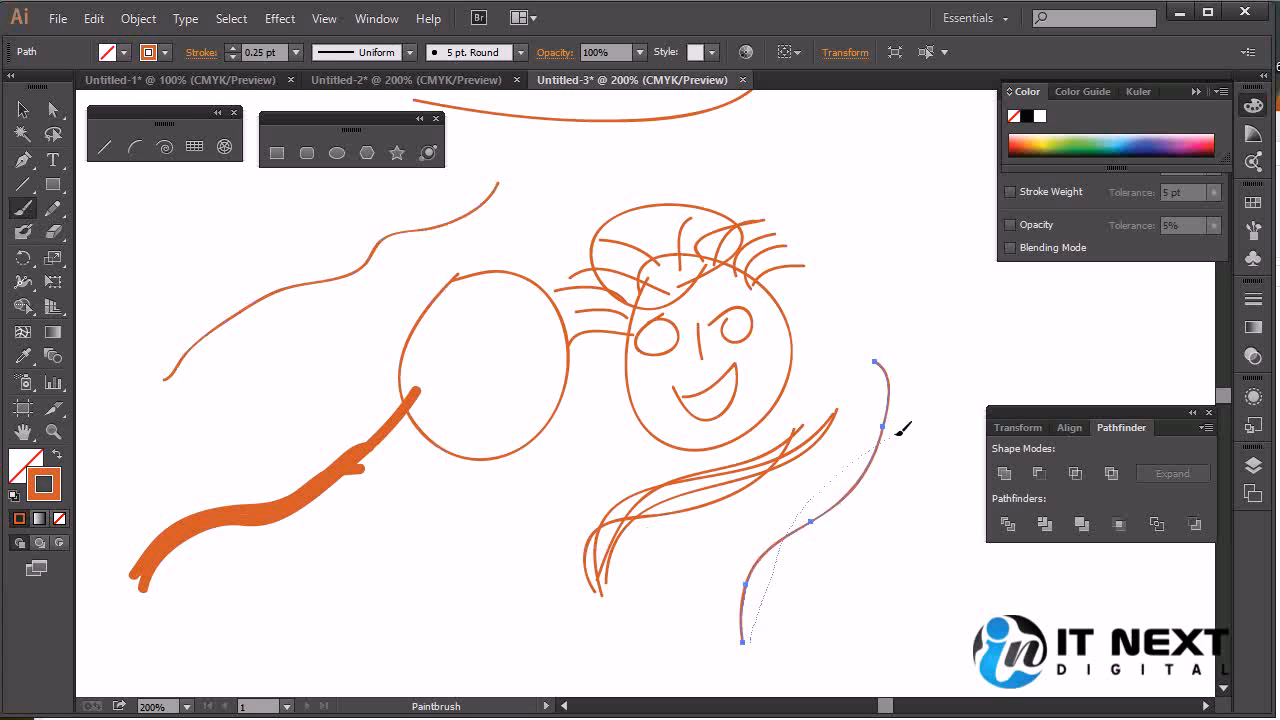
drag(957, 342, 956, 343)
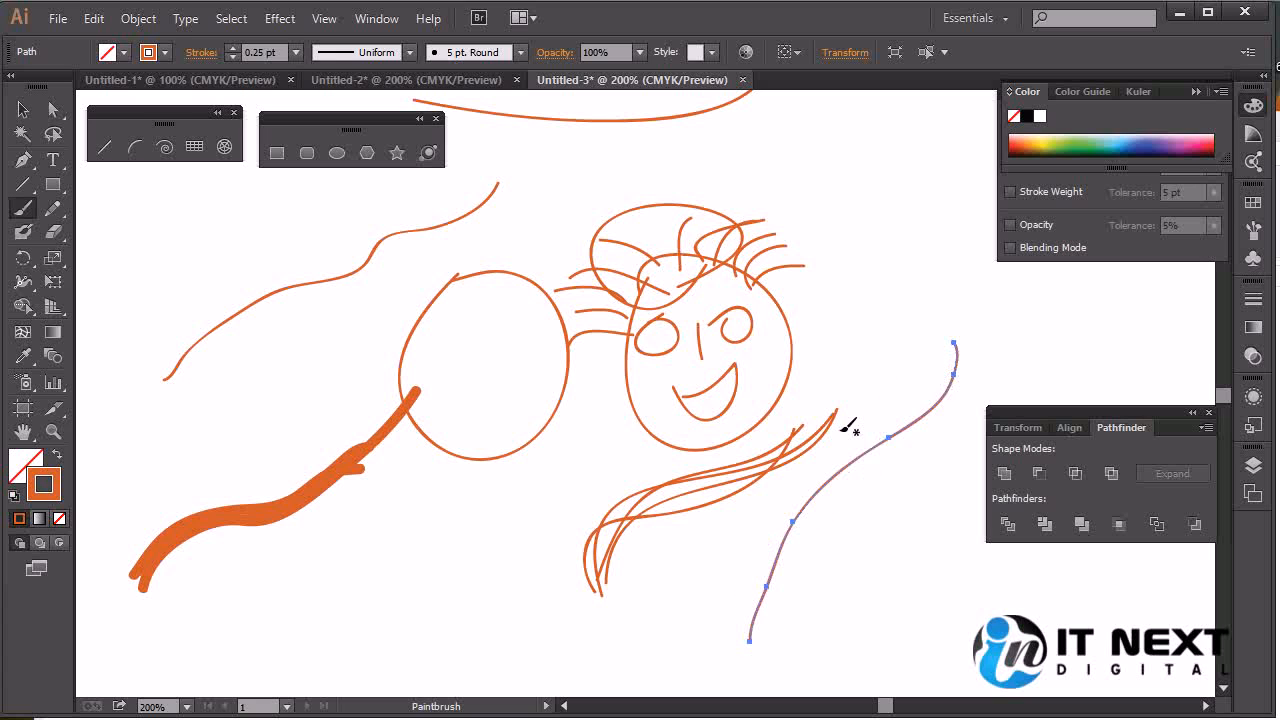
key(ctrl+z)
Paint a wavy stroke below the empty circle and reshape it by painting over it slightly lower
mouse_move(315, 638)
mouse_down()
mouse_move(441, 557)
mouse_move(492, 500)
mouse_up()
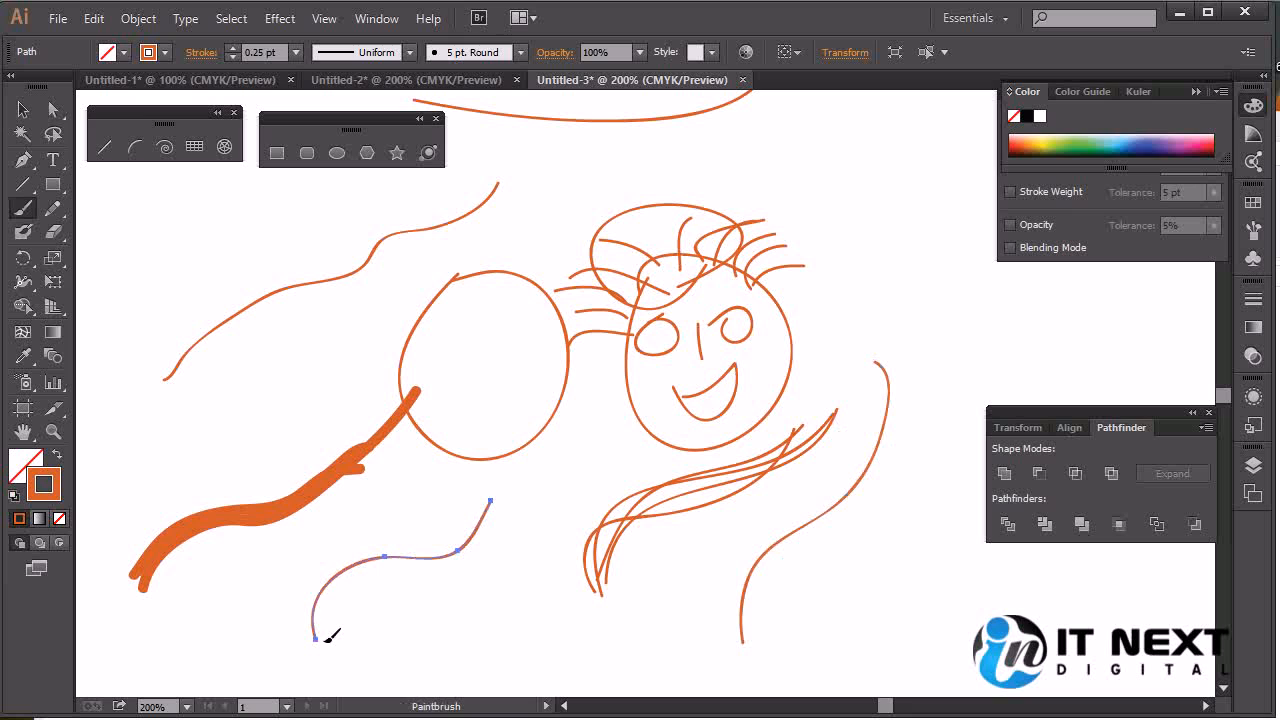
drag(378, 574, 483, 553)
drag(506, 492, 505, 491)
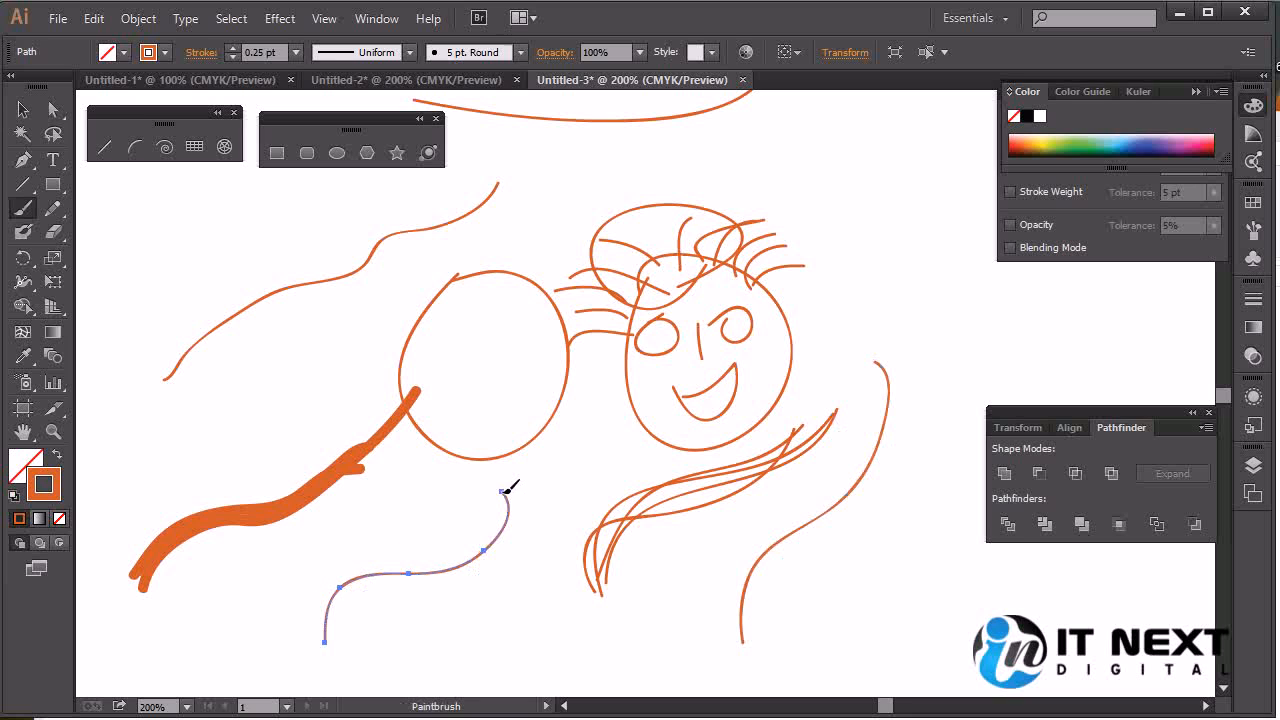
Turn on Fill new brush strokes in the Paintbrush tool options
double_click(24, 210)
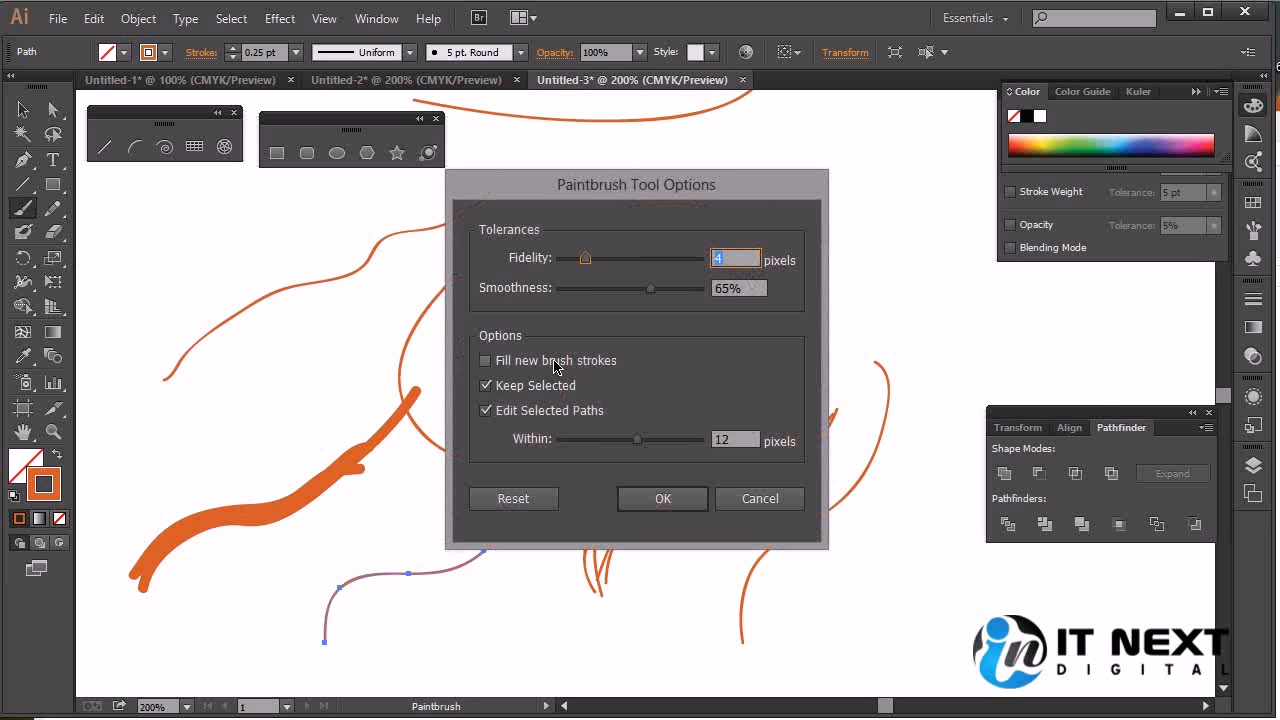
click(507, 368)
click(660, 498)
Paint four curved strokes to the left of the empty circle, between the thin wavy stroke and the thick strokes
drag(166, 451, 390, 295)
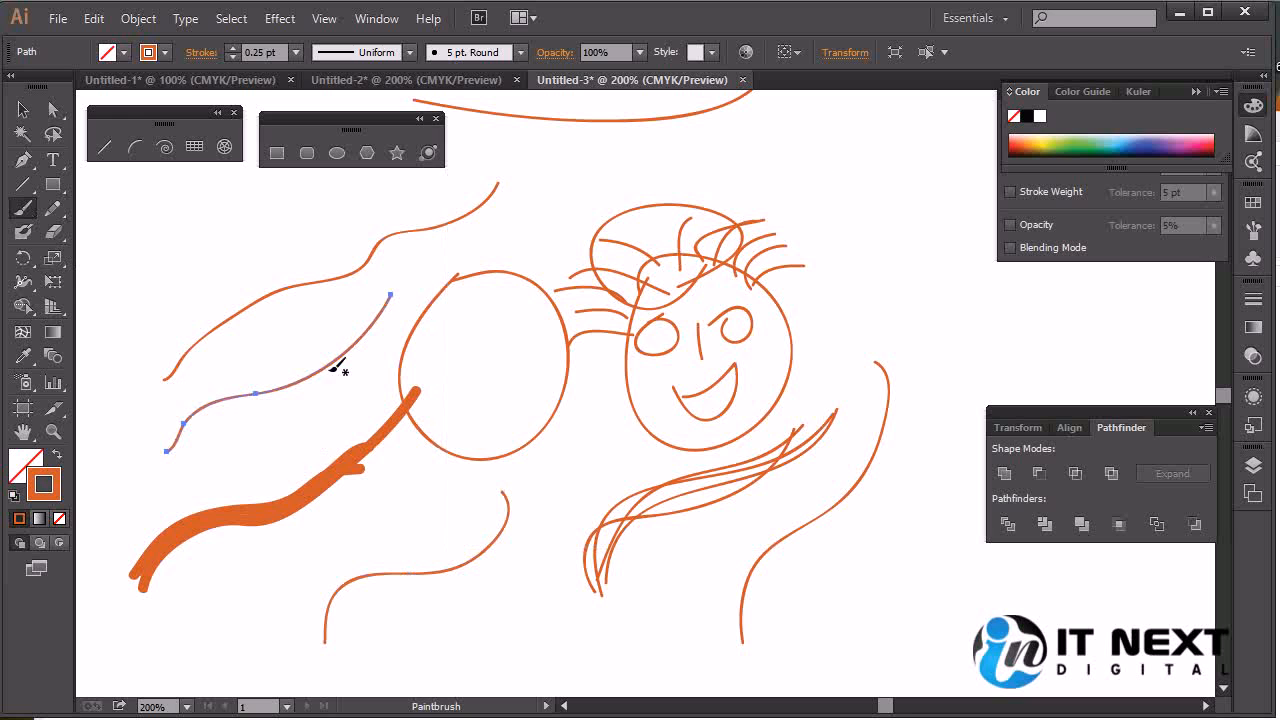
drag(208, 467, 388, 312)
drag(157, 409, 390, 287)
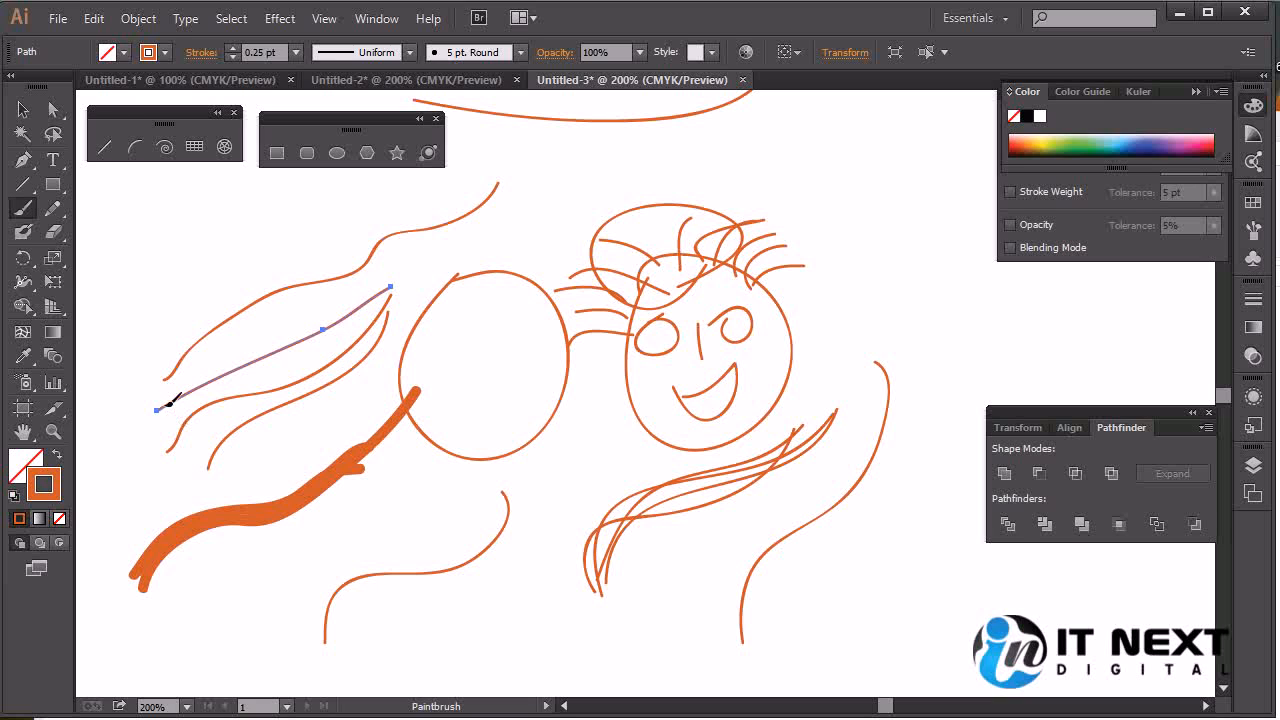
mouse_move(167, 421)
mouse_down()
mouse_move(213, 368)
mouse_move(390, 295)
mouse_up()
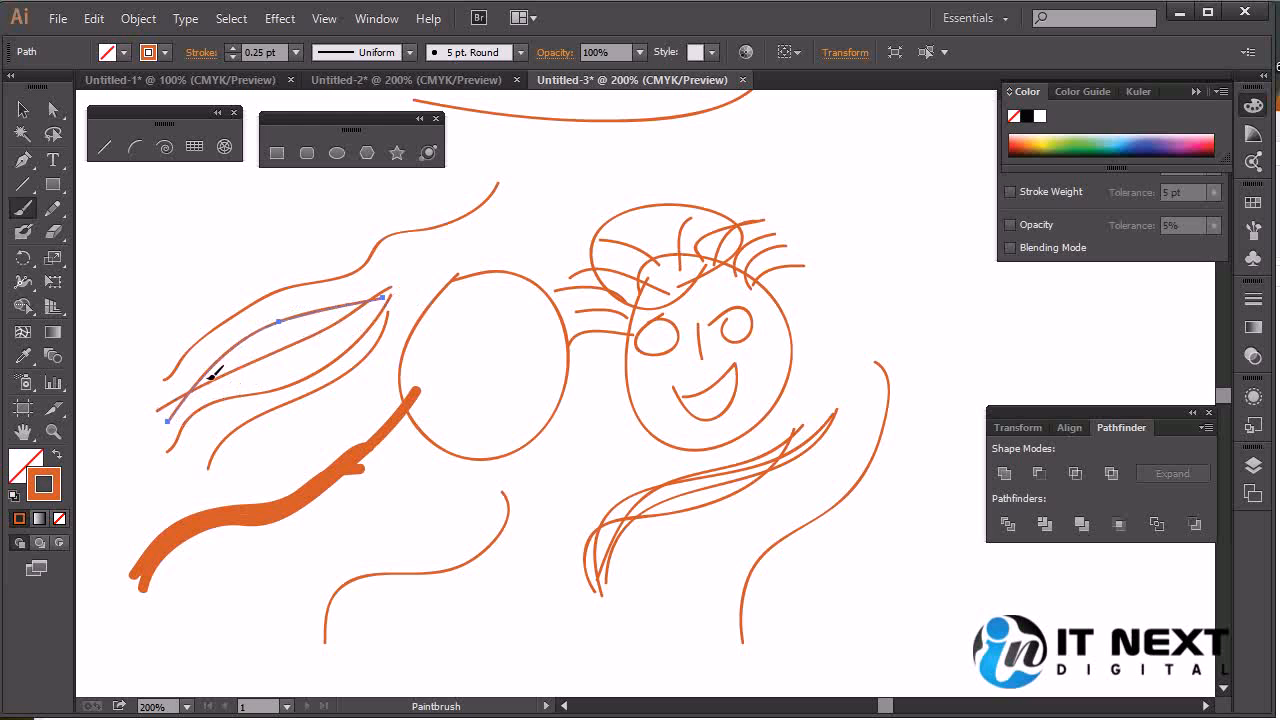
Turn off Fill new brush strokes while leaving Keep Selected enabled for the Paintbrush
double_click(23, 208)
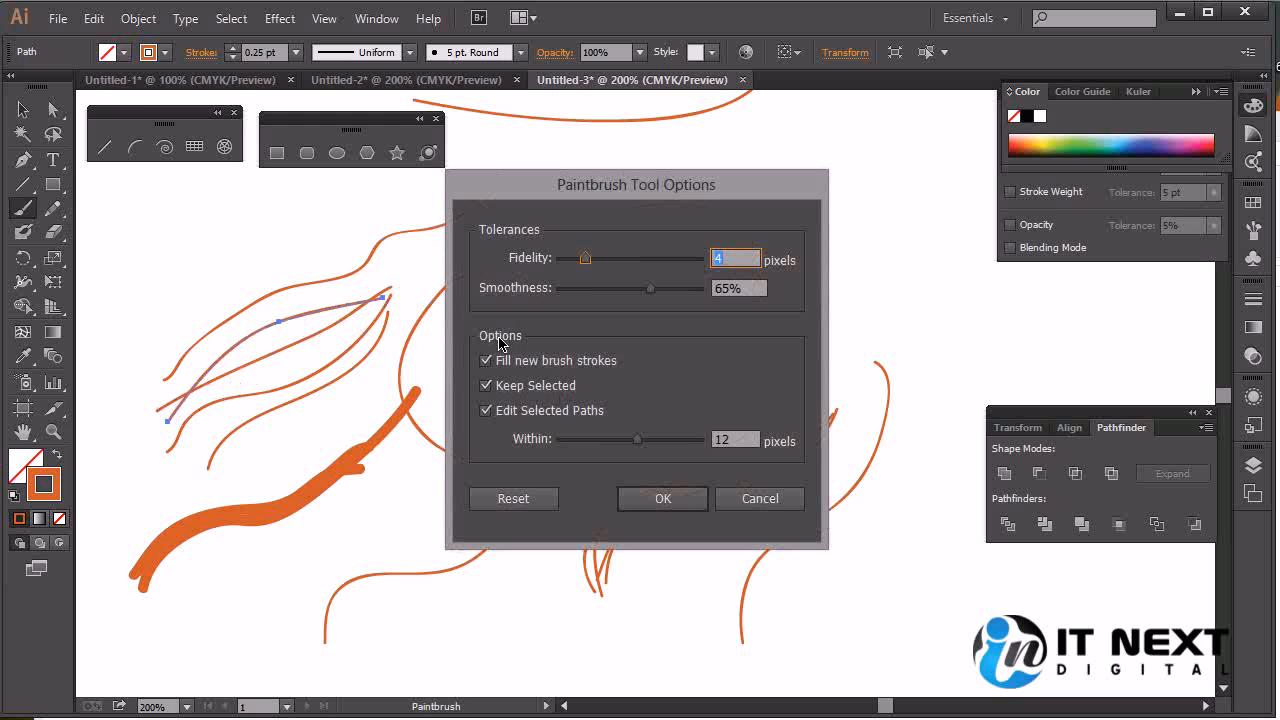
click(486, 360)
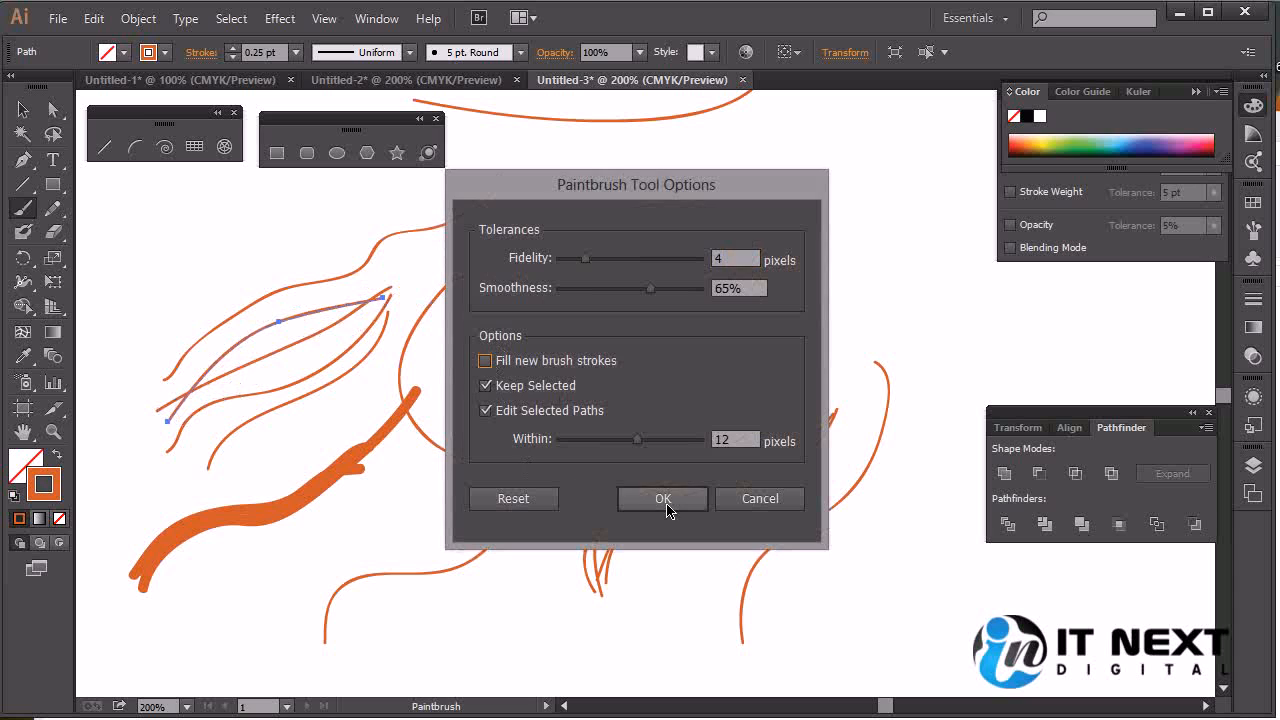
click(662, 497)
Redraw the last curved stroke left of the circle, and paint and reshape a vertical wavy stroke at the far right of the face
mouse_move(187, 422)
mouse_down()
mouse_move(235, 343)
mouse_move(387, 294)
mouse_up()
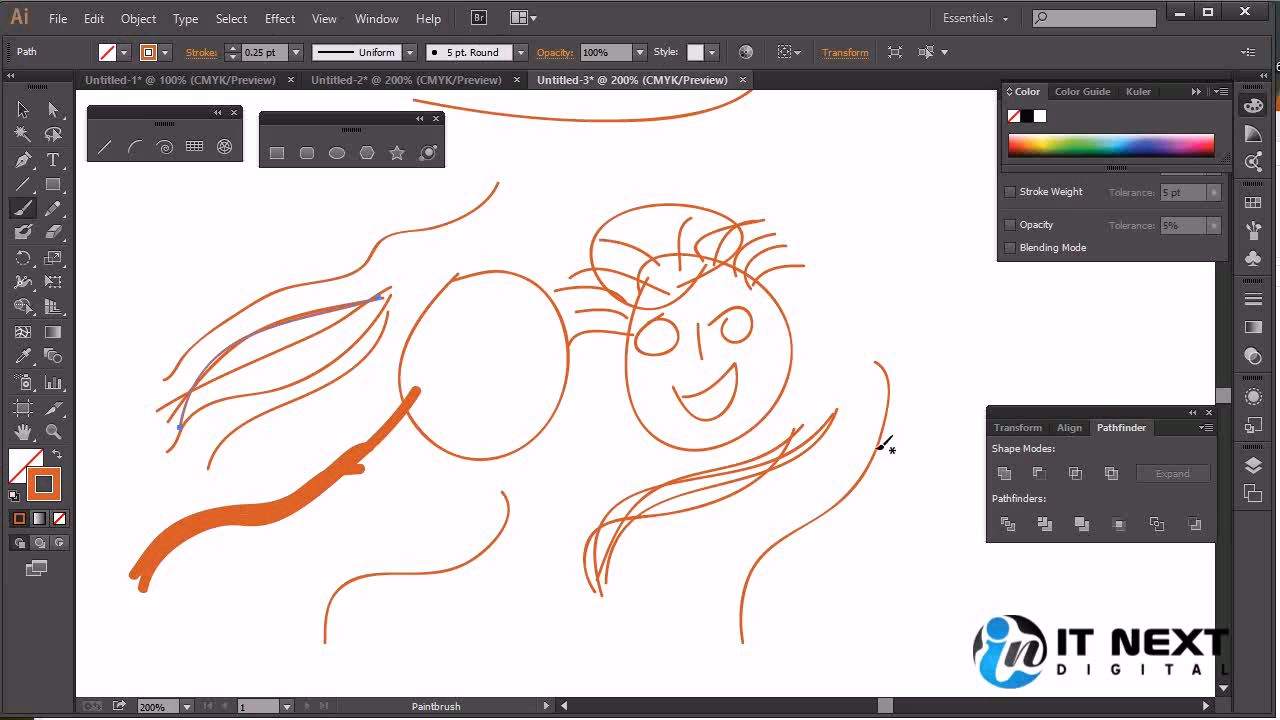
mouse_move(928, 235)
mouse_down()
mouse_move(902, 381)
mouse_move(922, 573)
mouse_up()
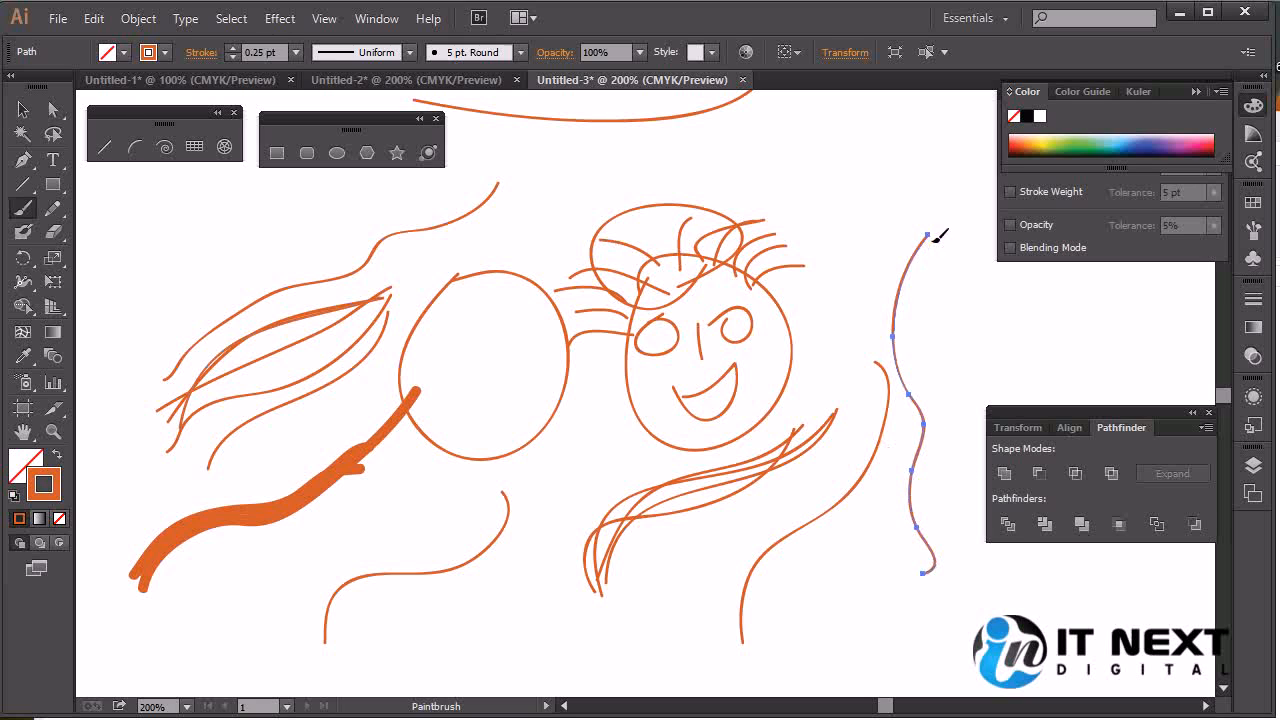
drag(947, 553, 947, 553)
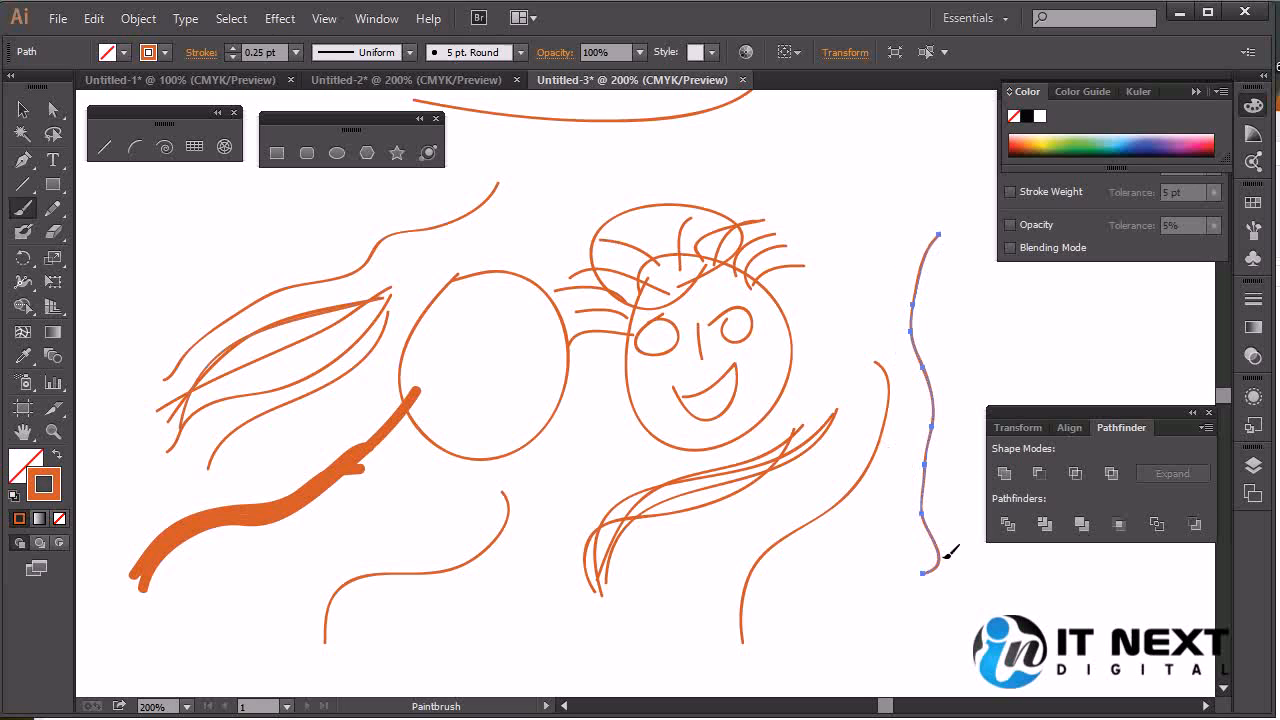
Turn off Keep Selected for the Paintbrush, paint a wavy stroke below the existing curve under the circle, and select it
double_click(22, 208)
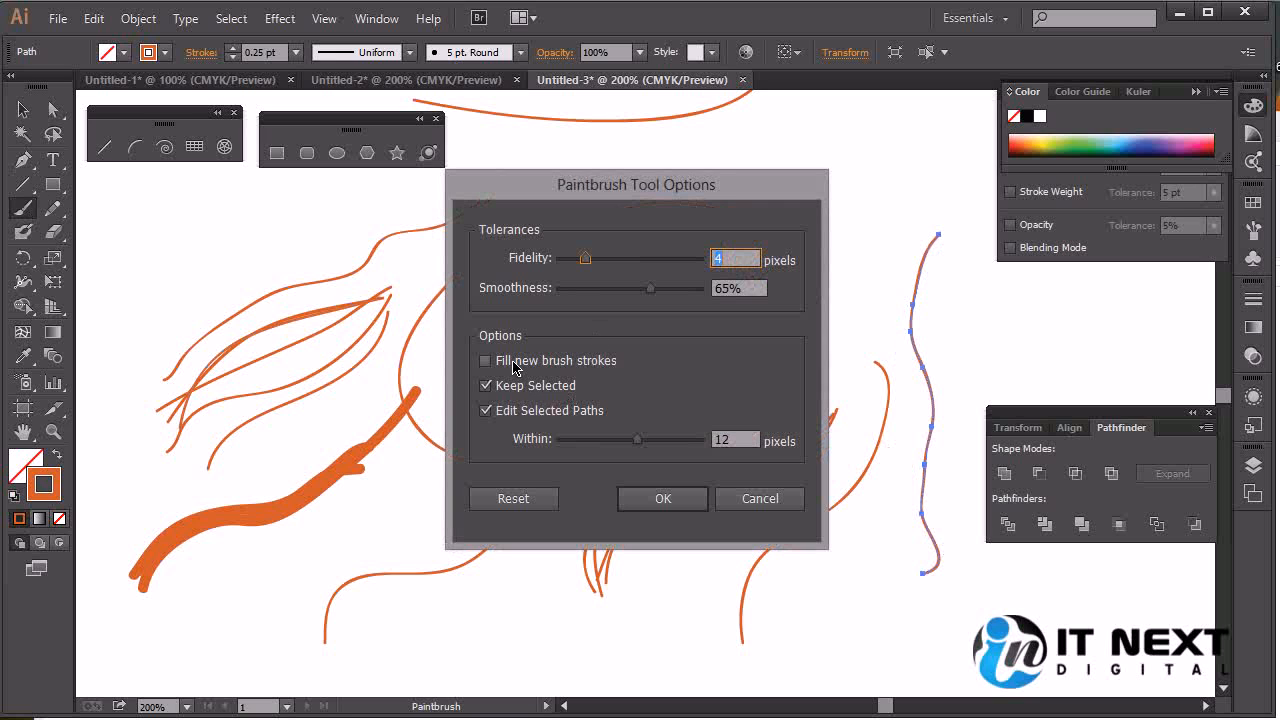
click(486, 387)
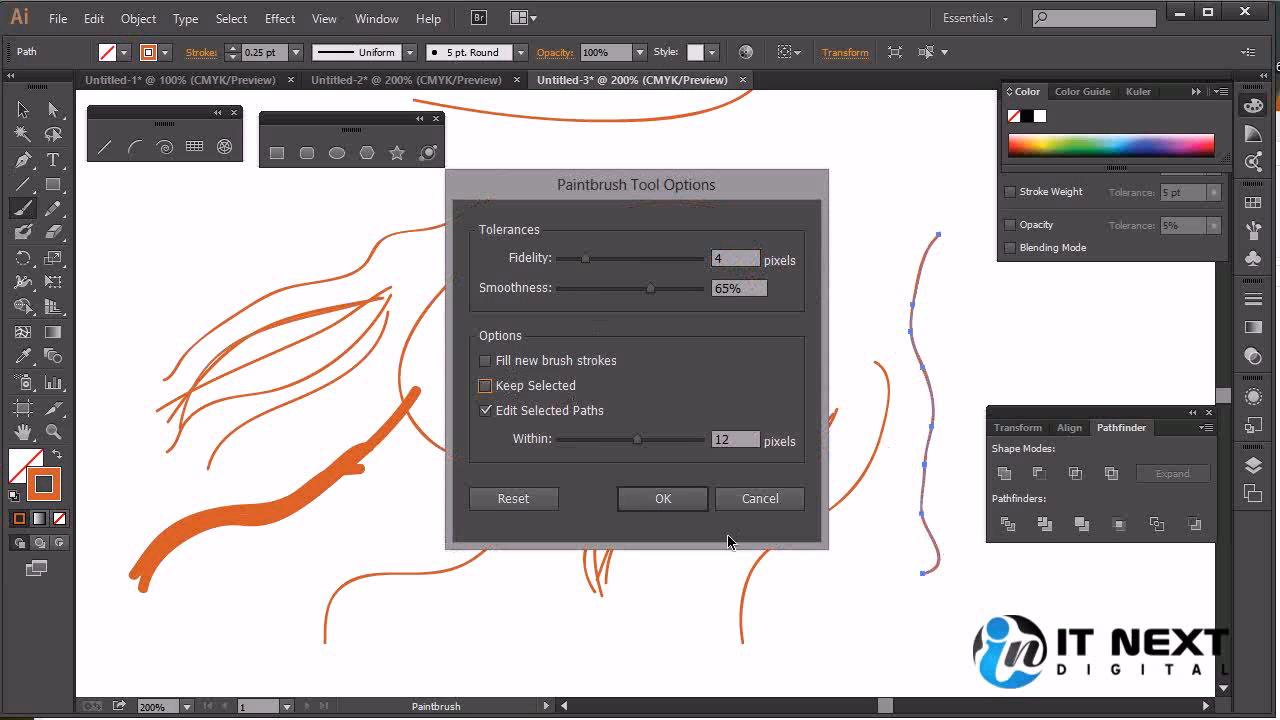
click(665, 500)
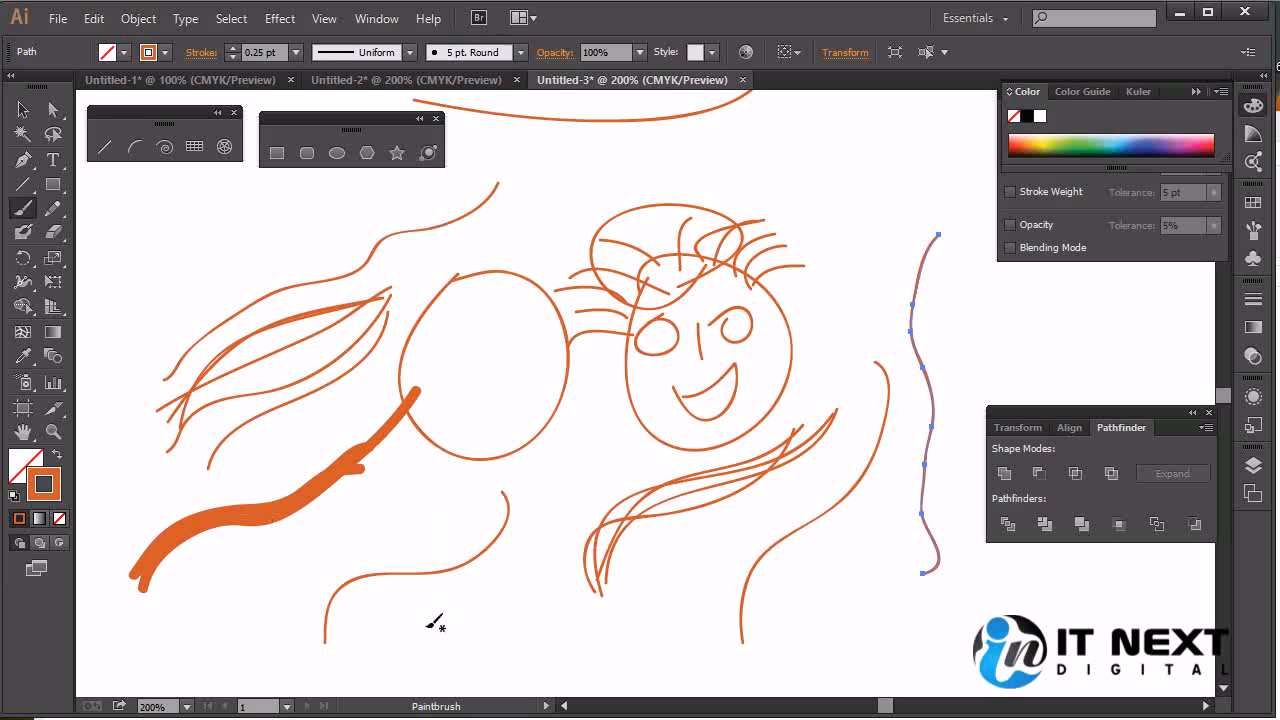
mouse_move(388, 638)
mouse_down()
mouse_move(581, 593)
mouse_move(718, 532)
mouse_up()
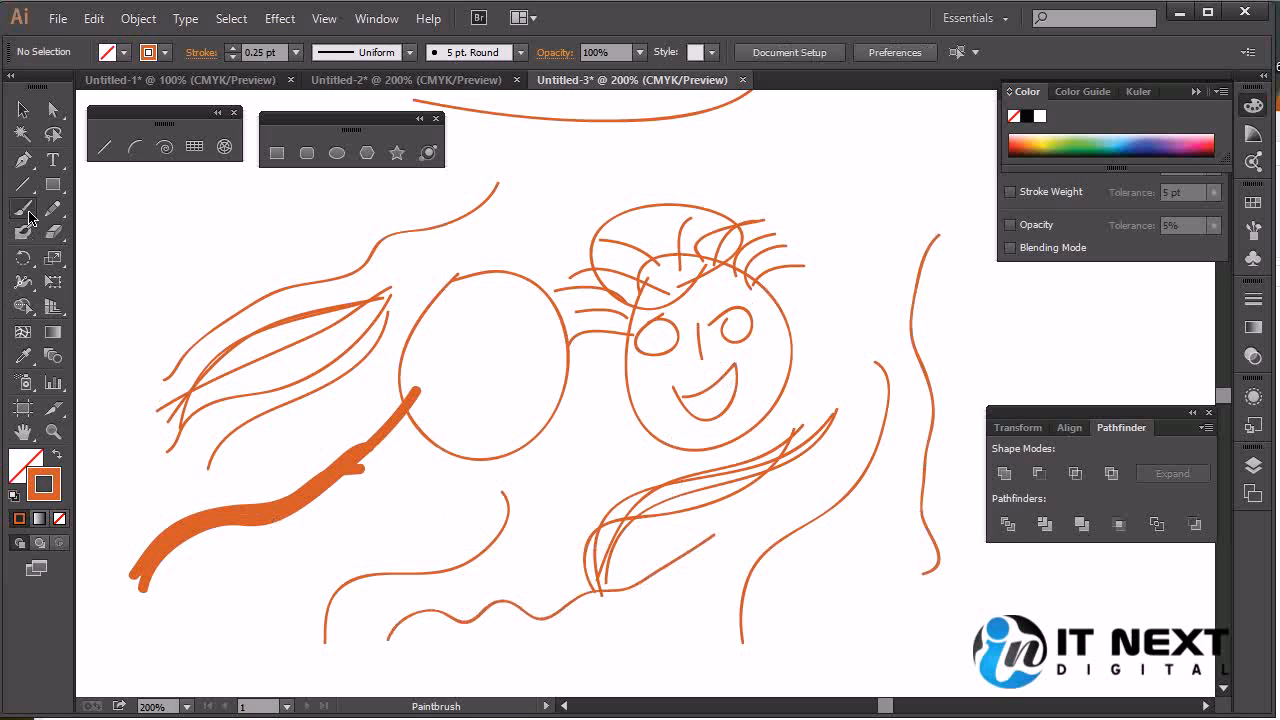
ctrl+click(553, 617)
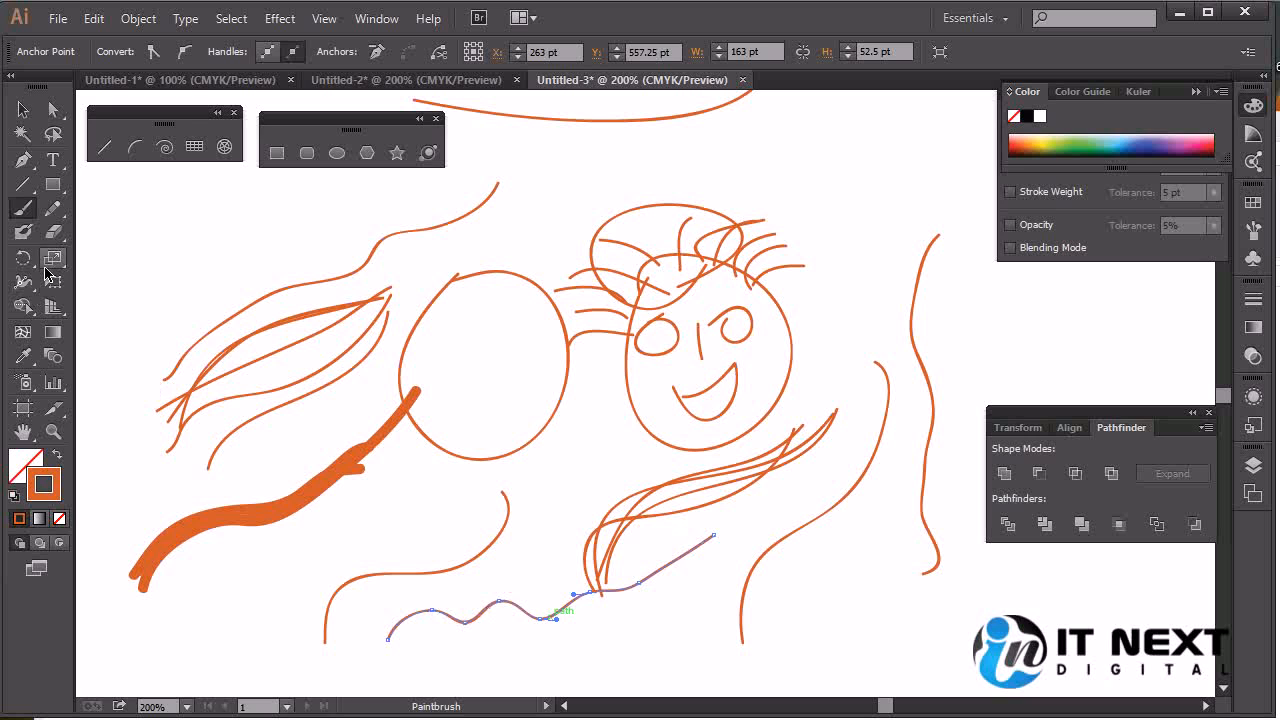
Set the Edit Selected Paths distance to 2 pixels, paint a wavy stroke below and to the right of the face, and select it
double_click(22, 210)
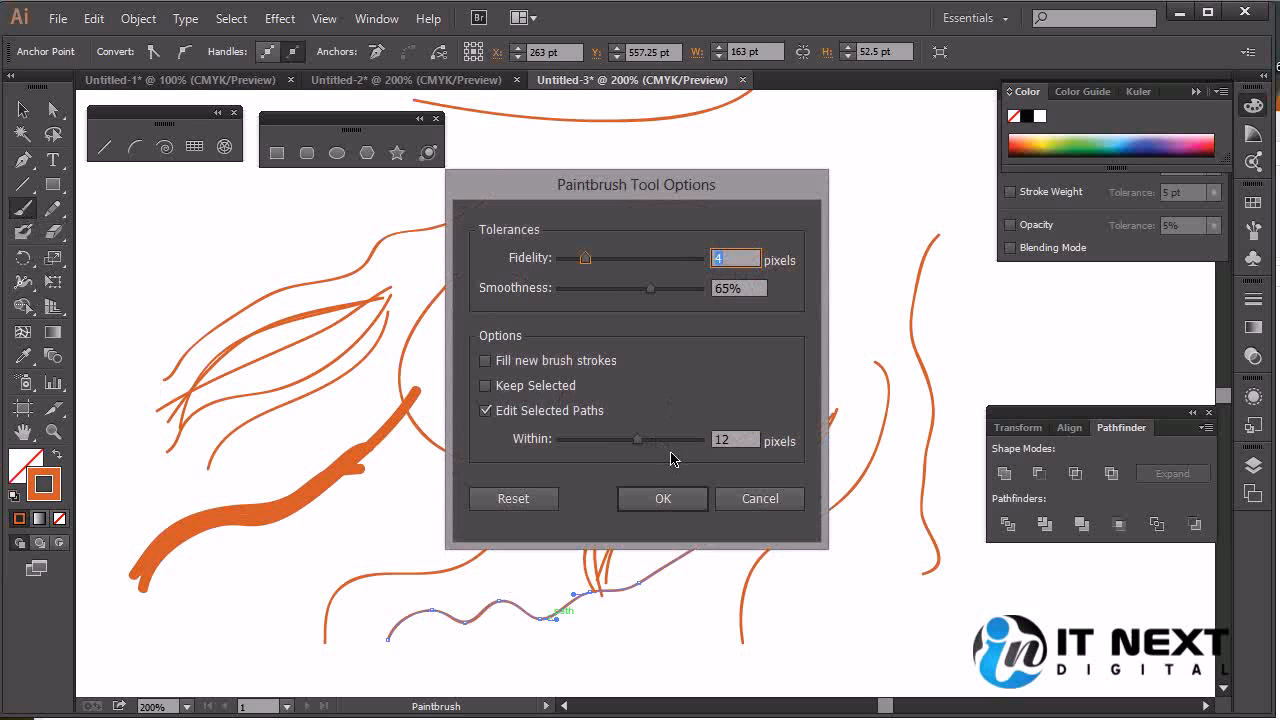
drag(638, 442, 558, 460)
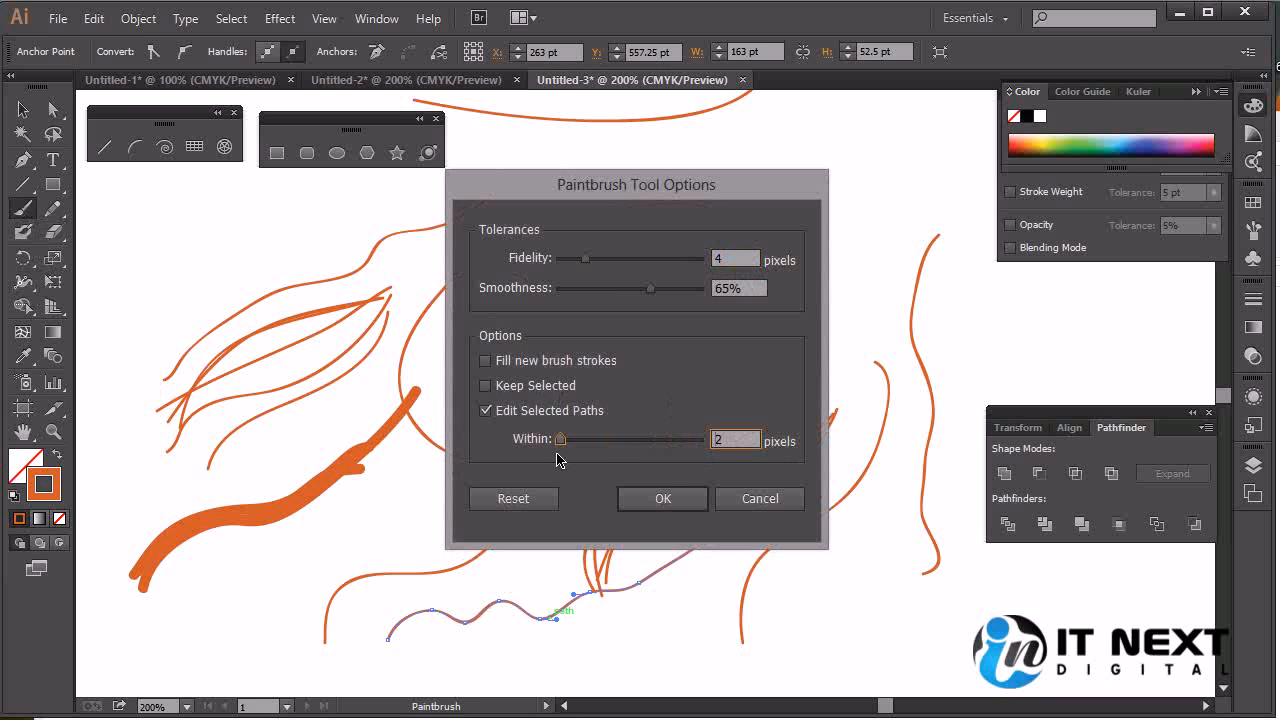
click(663, 498)
mouse_move(624, 656)
mouse_down()
mouse_move(806, 604)
mouse_move(968, 598)
mouse_up()
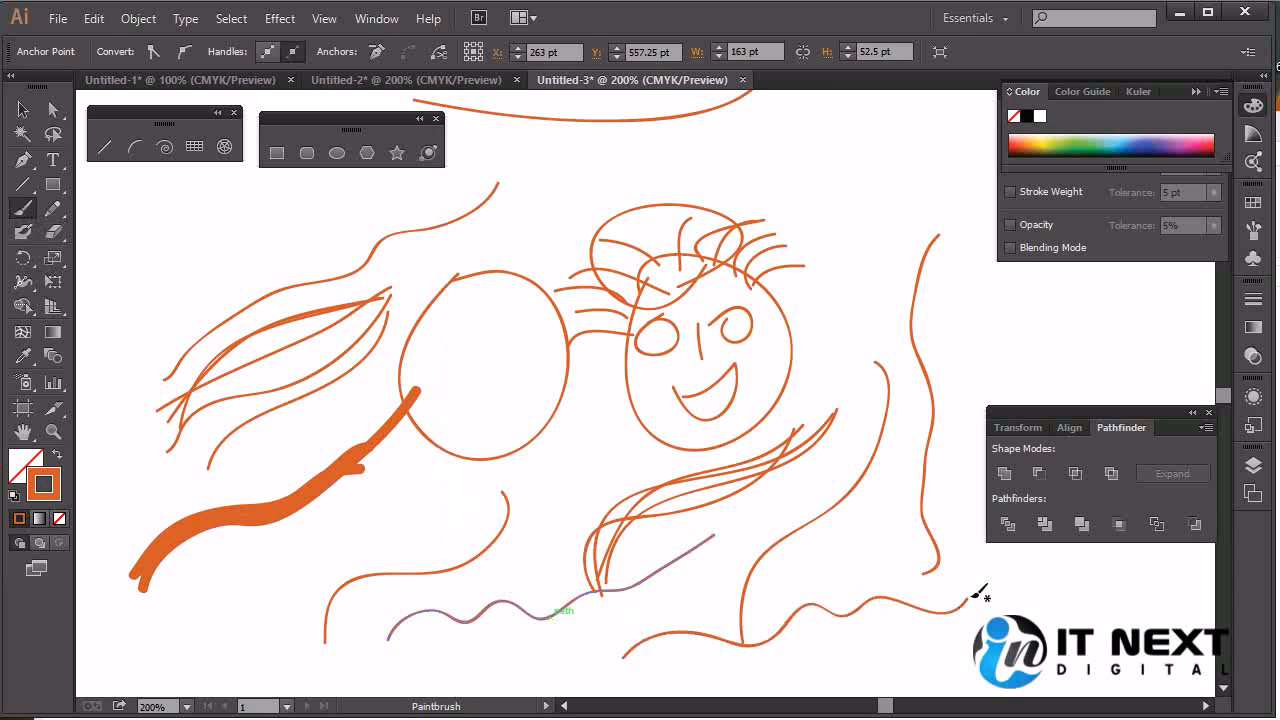
ctrl+click(843, 614)
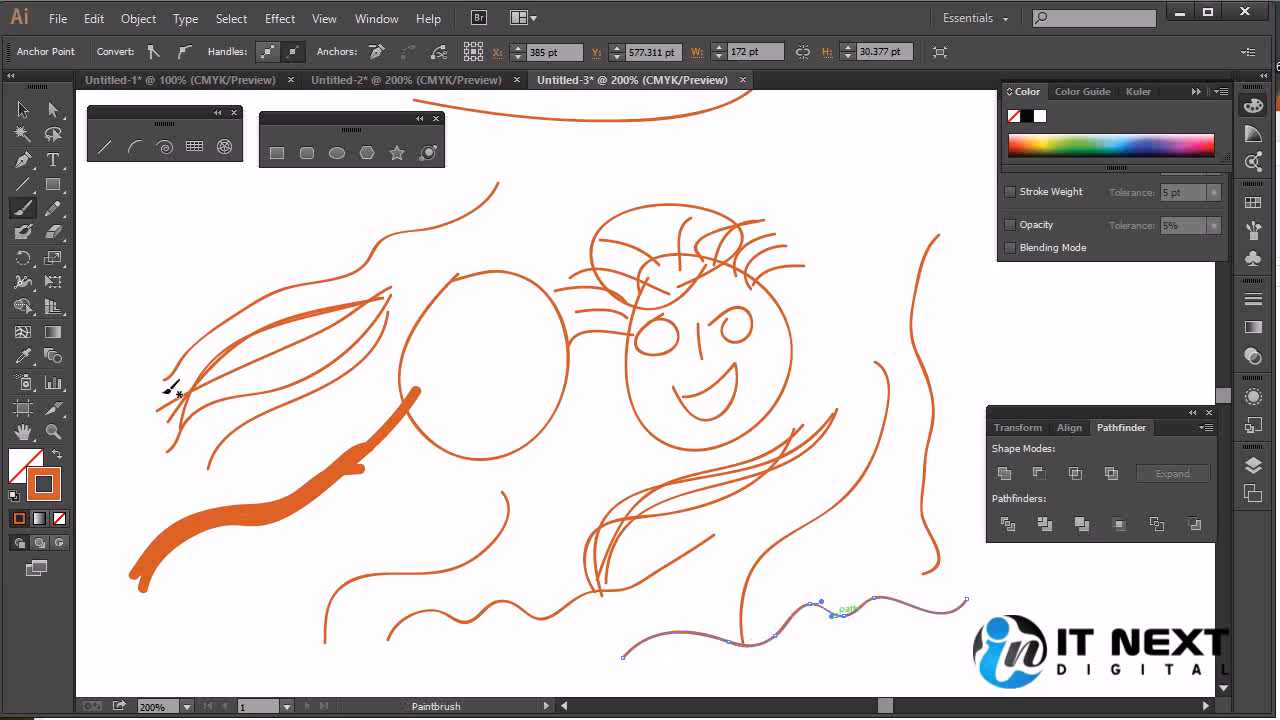
Set the Edit Selected Paths distance to 20 pixels, paint a long stroke just below the selected wavy one, and select it
double_click(22, 208)
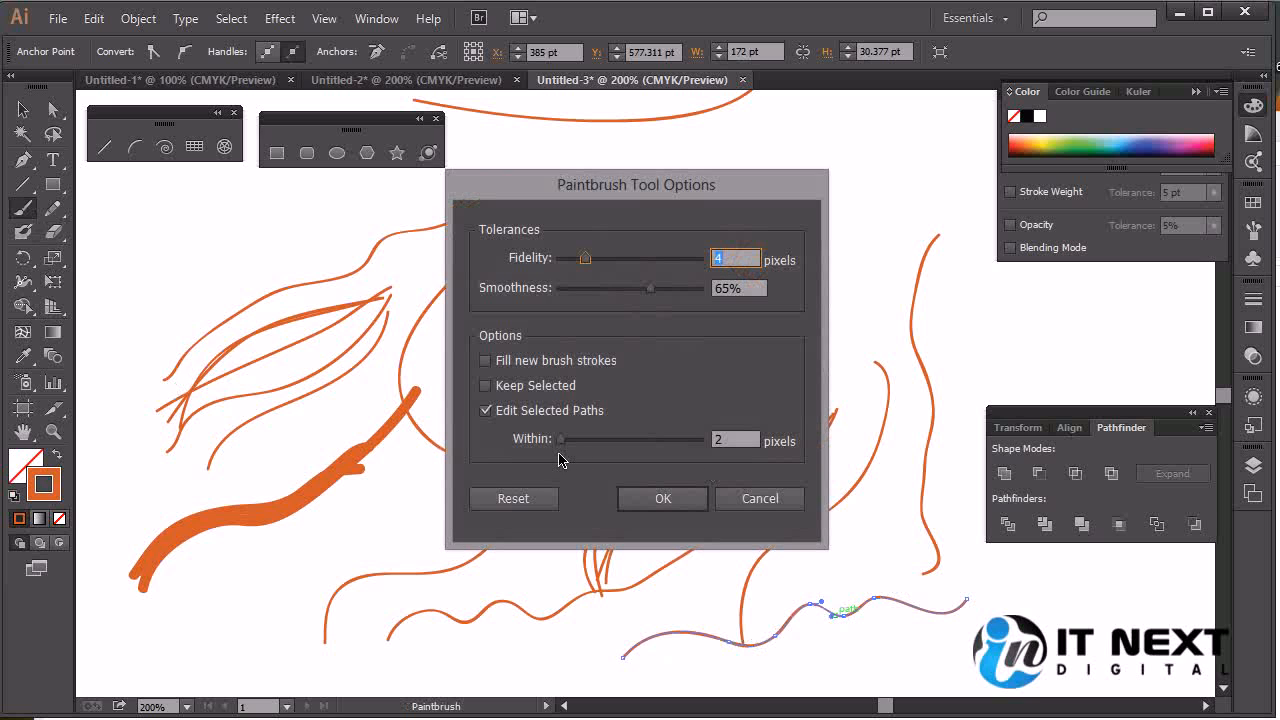
click(663, 498)
mouse_move(656, 688)
mouse_down()
mouse_move(808, 640)
mouse_move(986, 621)
mouse_up()
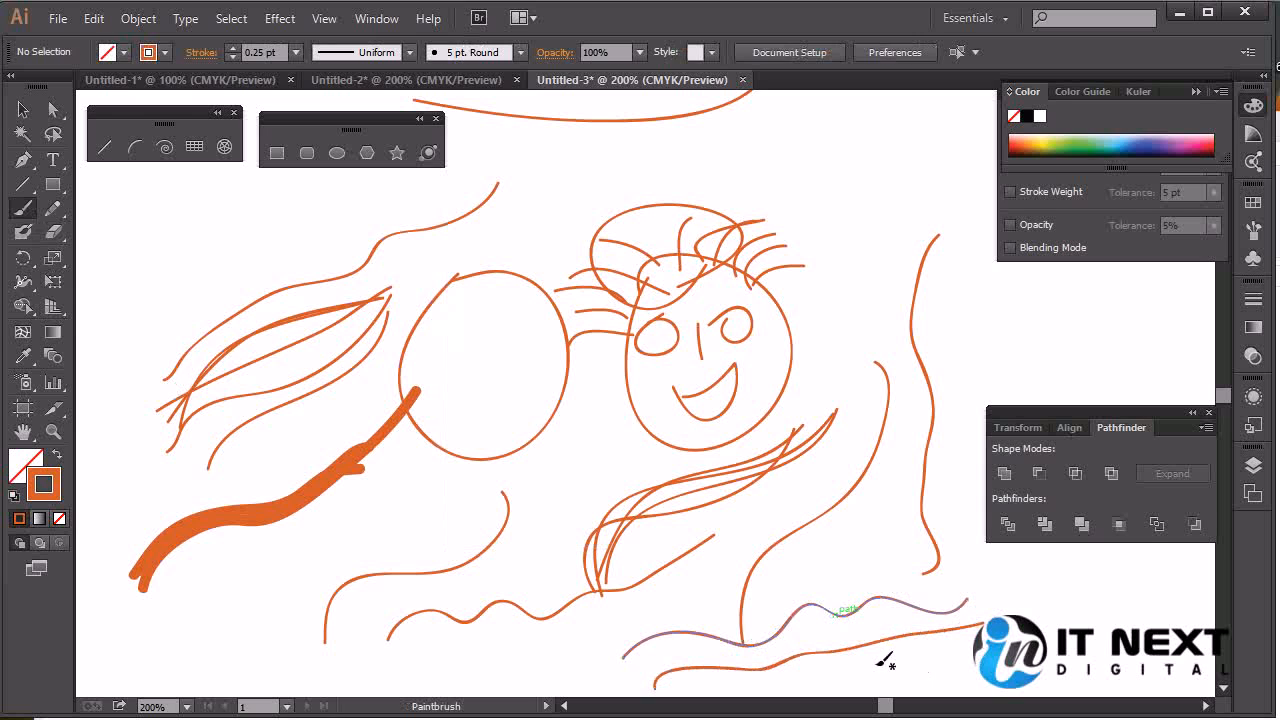
ctrl+click(816, 656)
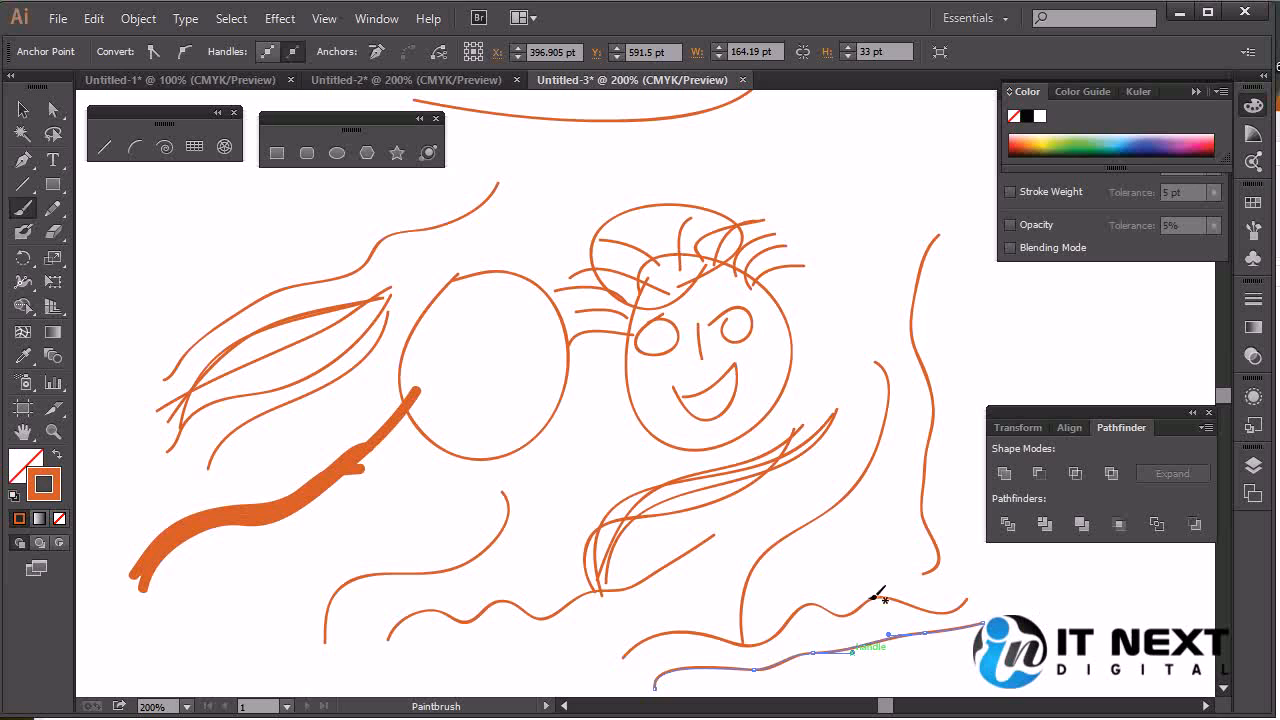
Set the Edit Selected Paths distance to 12 pixels and reset the Paintbrush tool options to their defaults
double_click(27, 211)
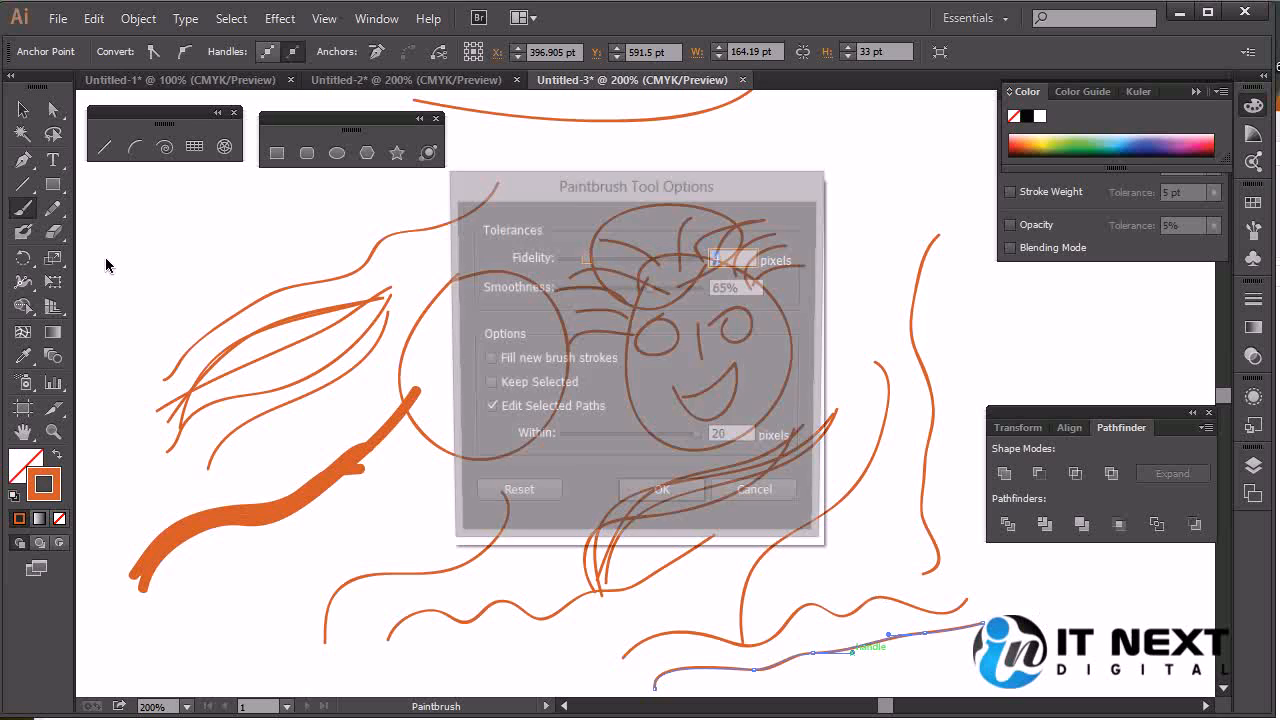
click(736, 441)
text(12)
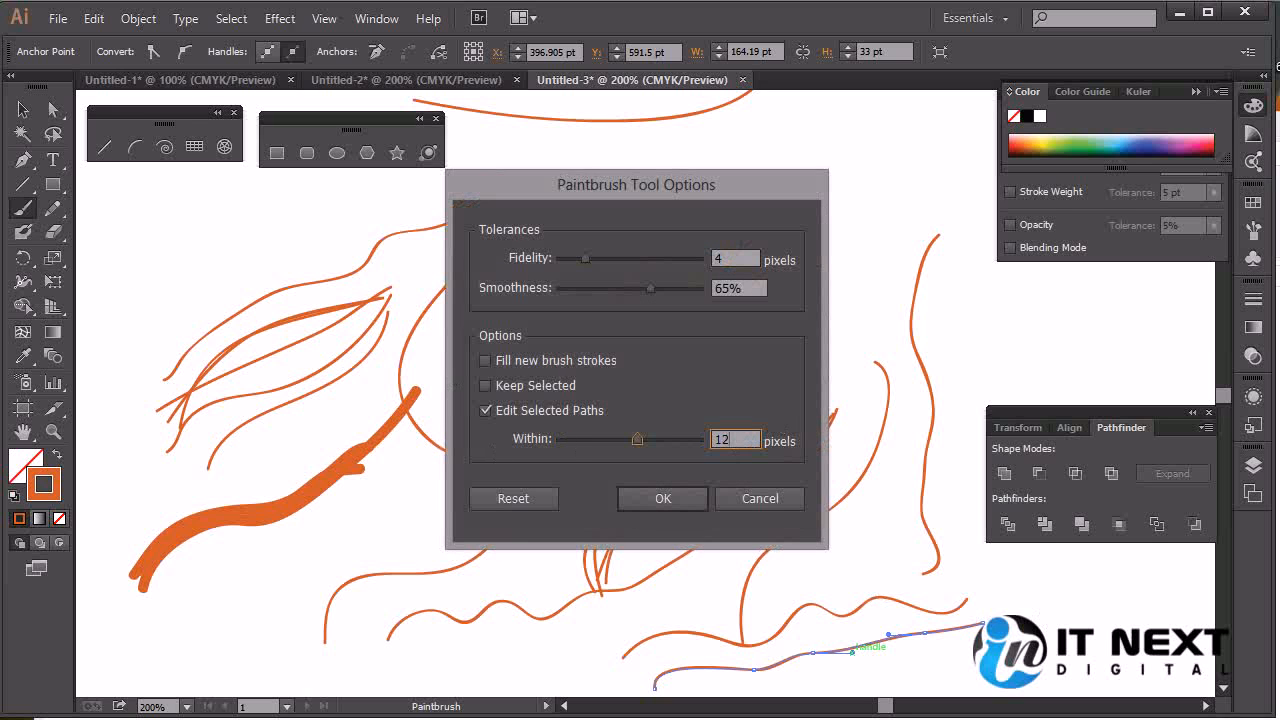
key(alt)
click(524, 500)
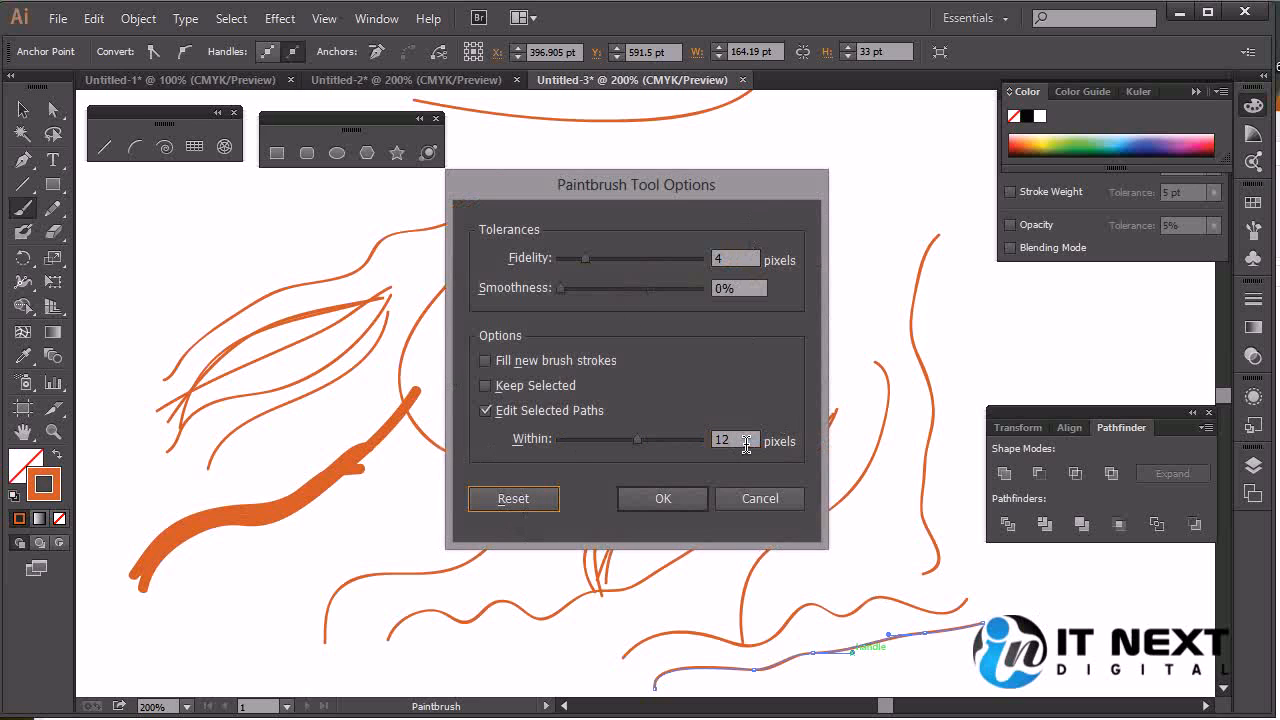